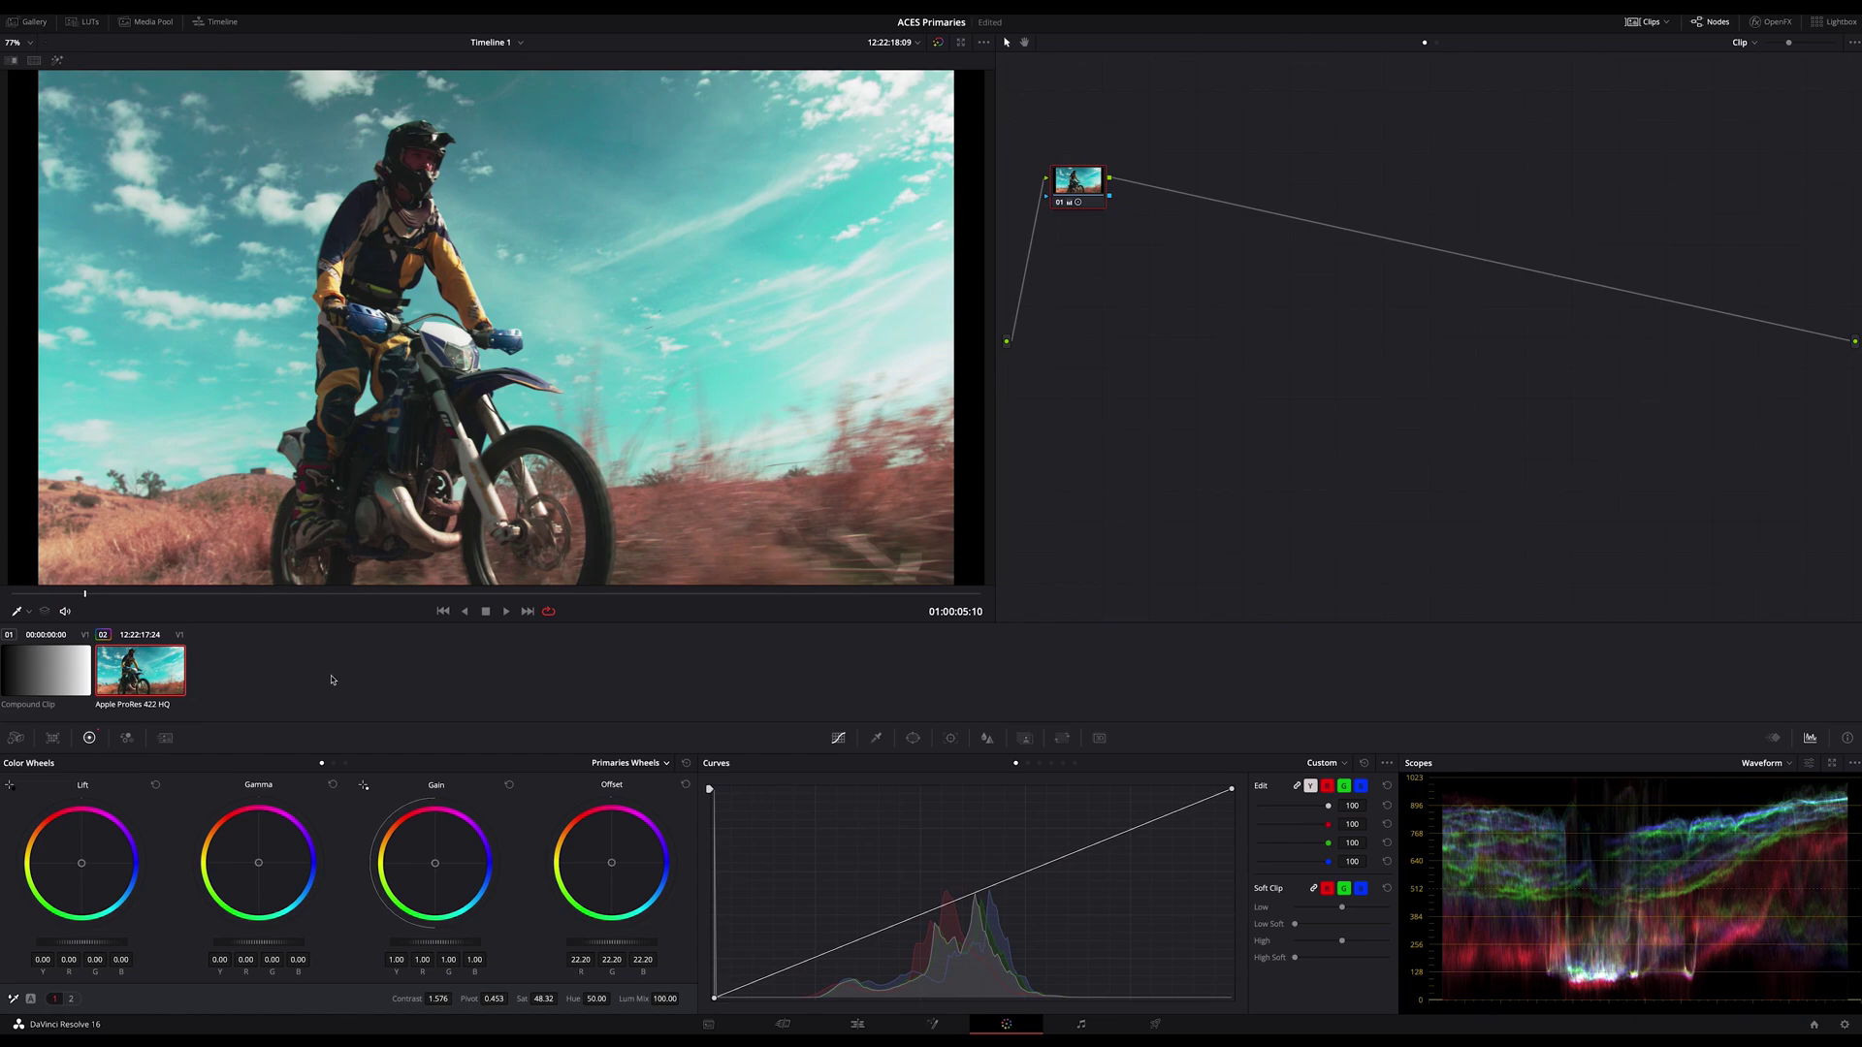
- Show the grey gradient clip and align node 01 level with the output
{"action": "left_click", "coordinate": [71, 666]}
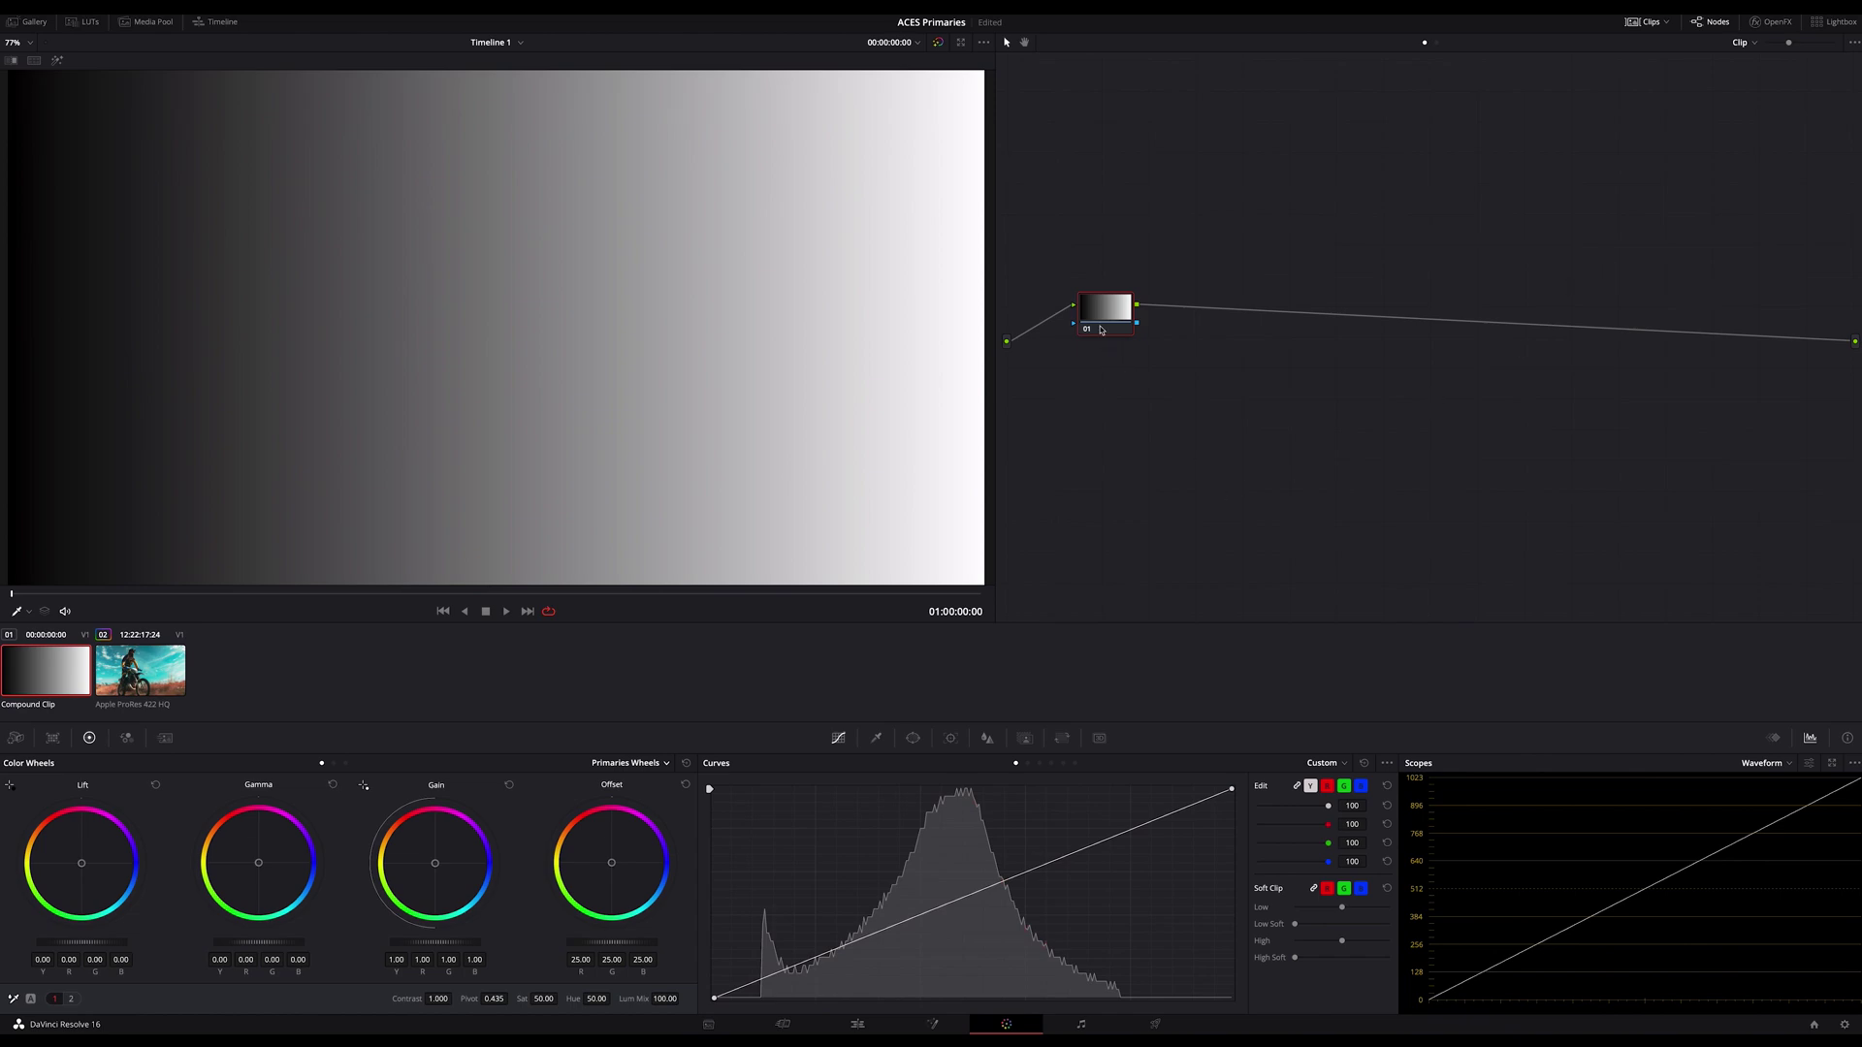
{"action": "left_click_drag", "start_coordinate": [1102, 329], "coordinate": [1101, 354]}
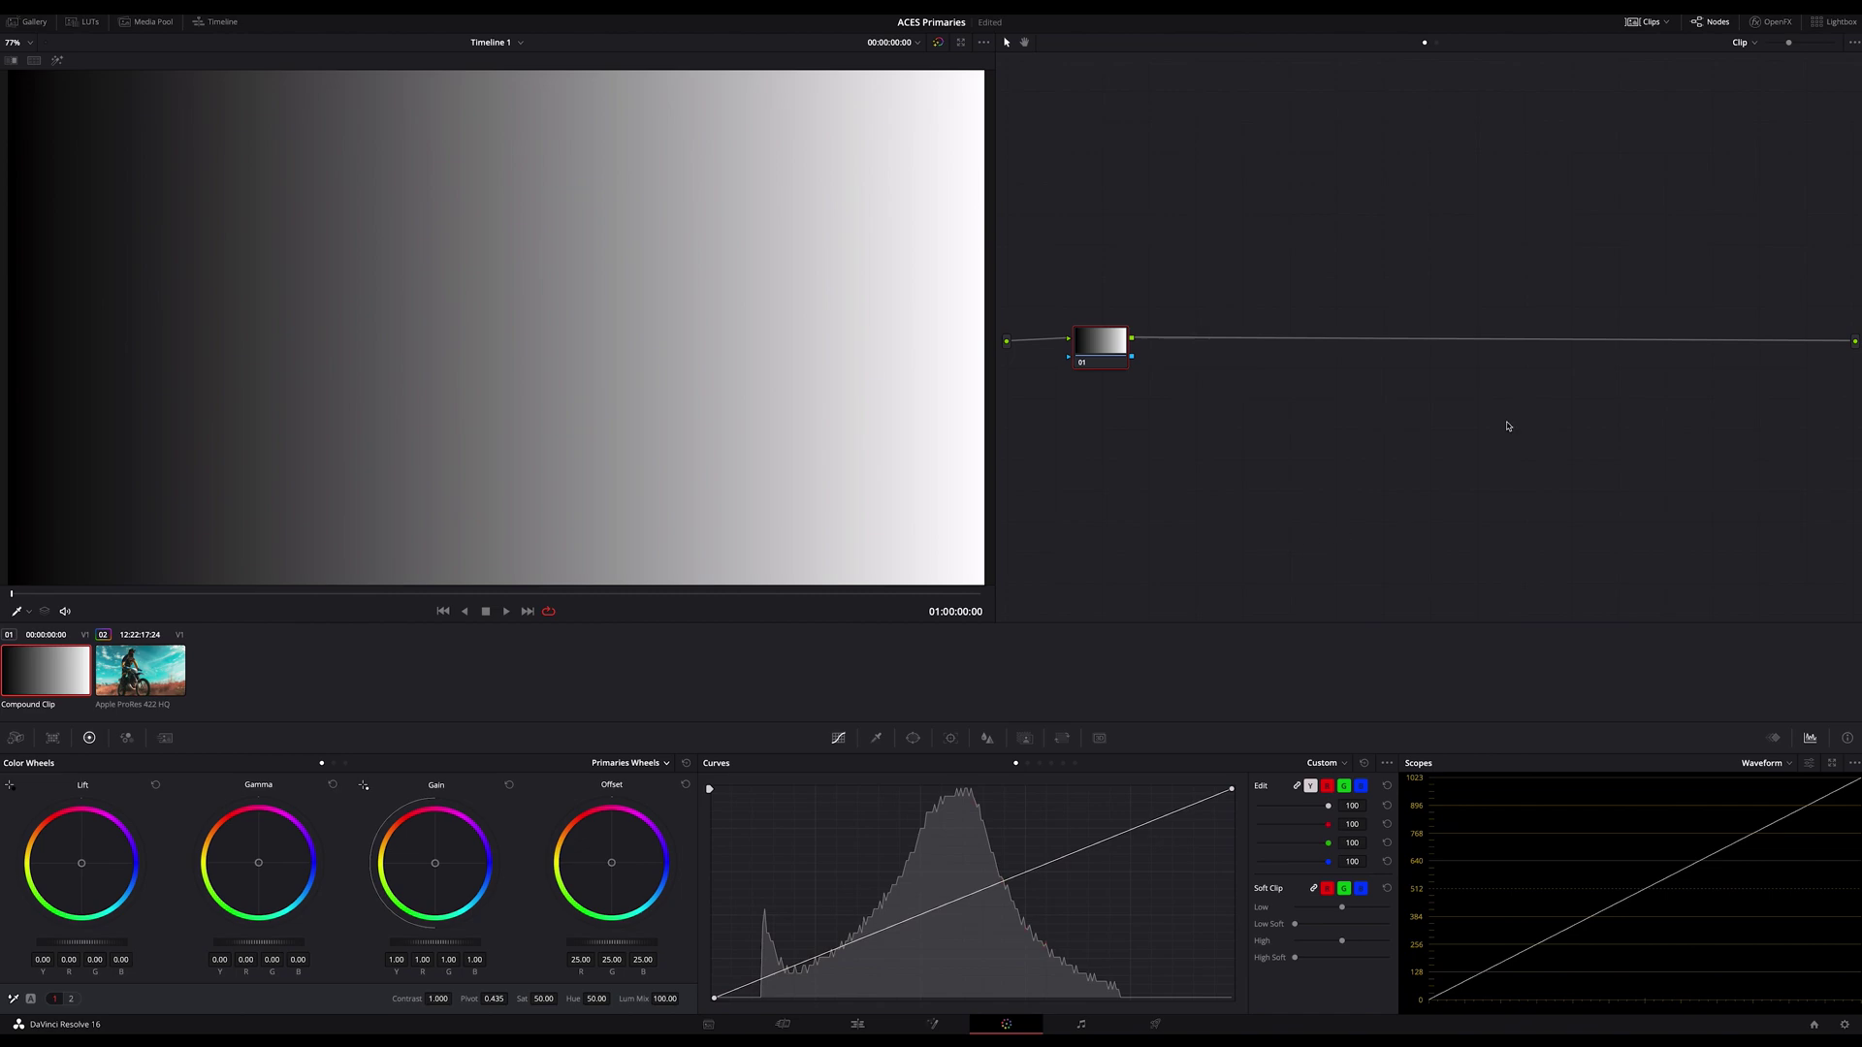
{"action": "left_click_drag", "start_coordinate": [1100, 347], "coordinate": [1100, 349]}
- Confirm in Project Settings Color Management that the project uses ACEScct, then cancel
{"action": "left_click", "coordinate": [1844, 1024]}
{"action": "left_click", "coordinate": [690, 208]}
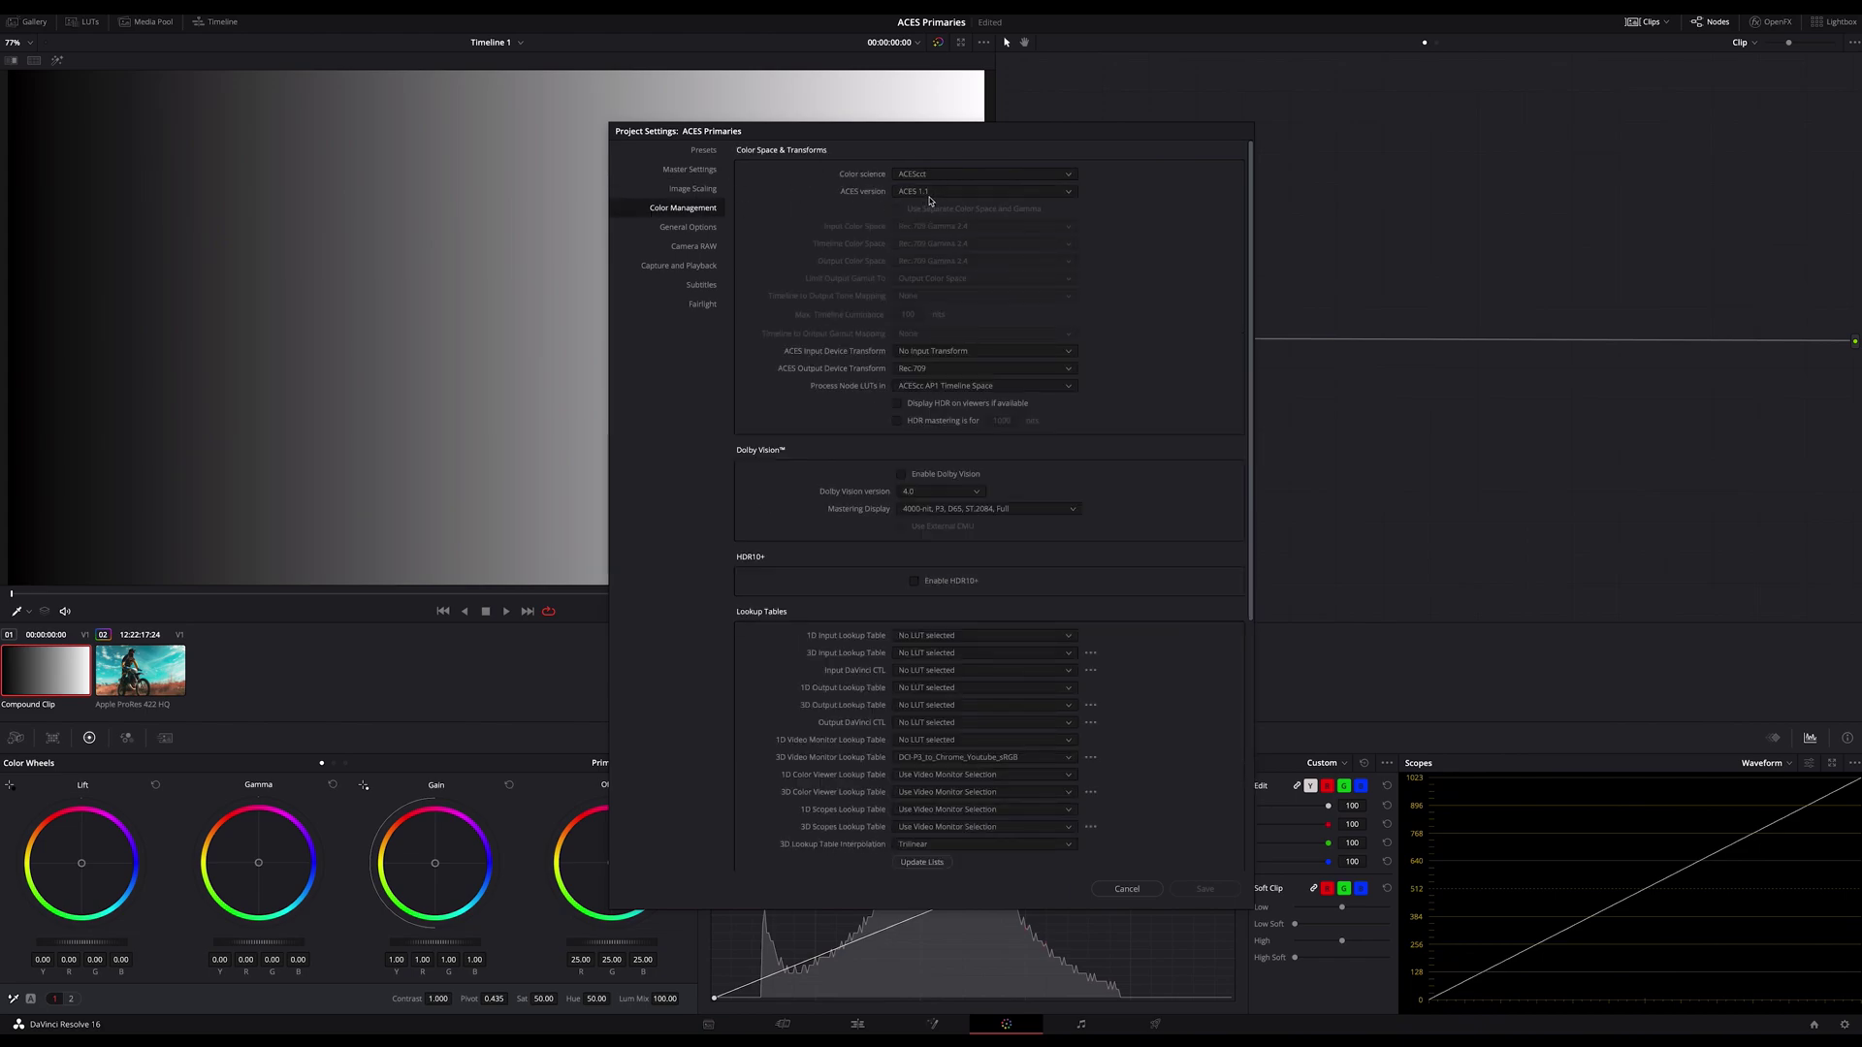
{"action": "left_click", "coordinate": [1126, 888]}
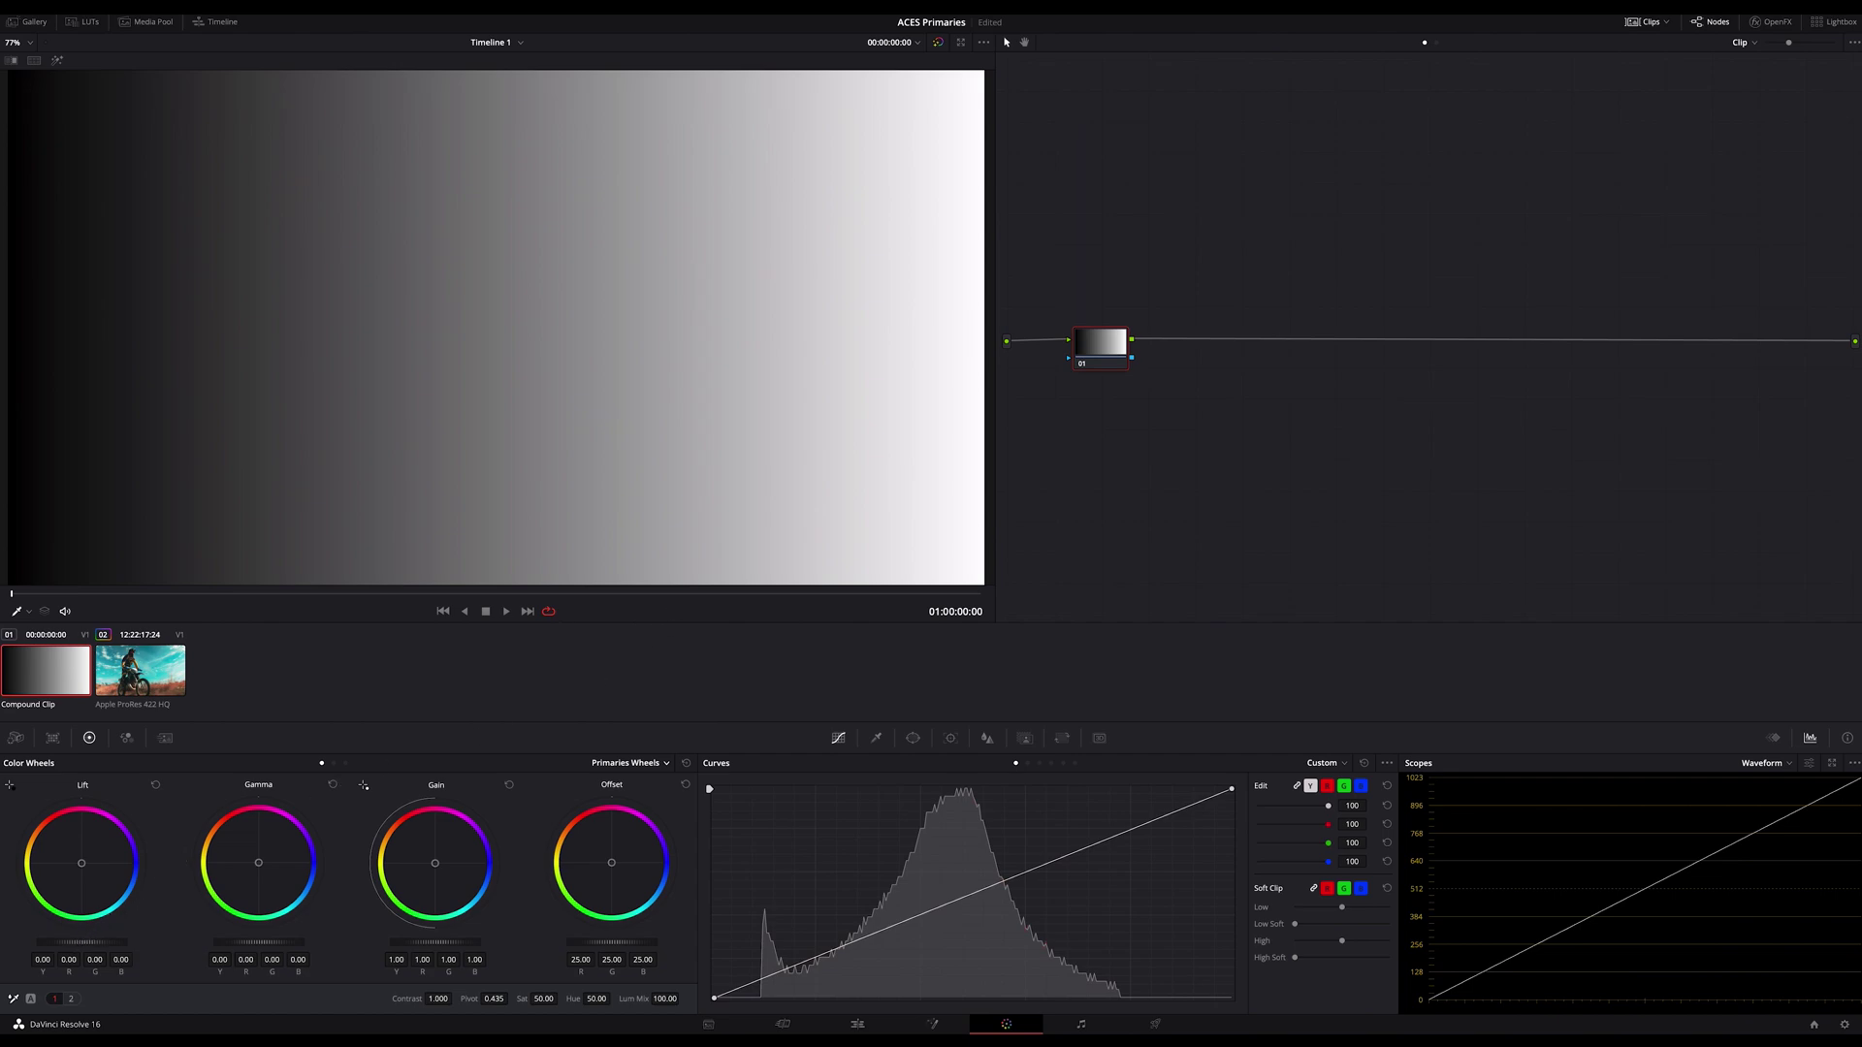
{"action": "left_click_drag", "start_coordinate": [83, 942], "coordinate": [103, 942]}
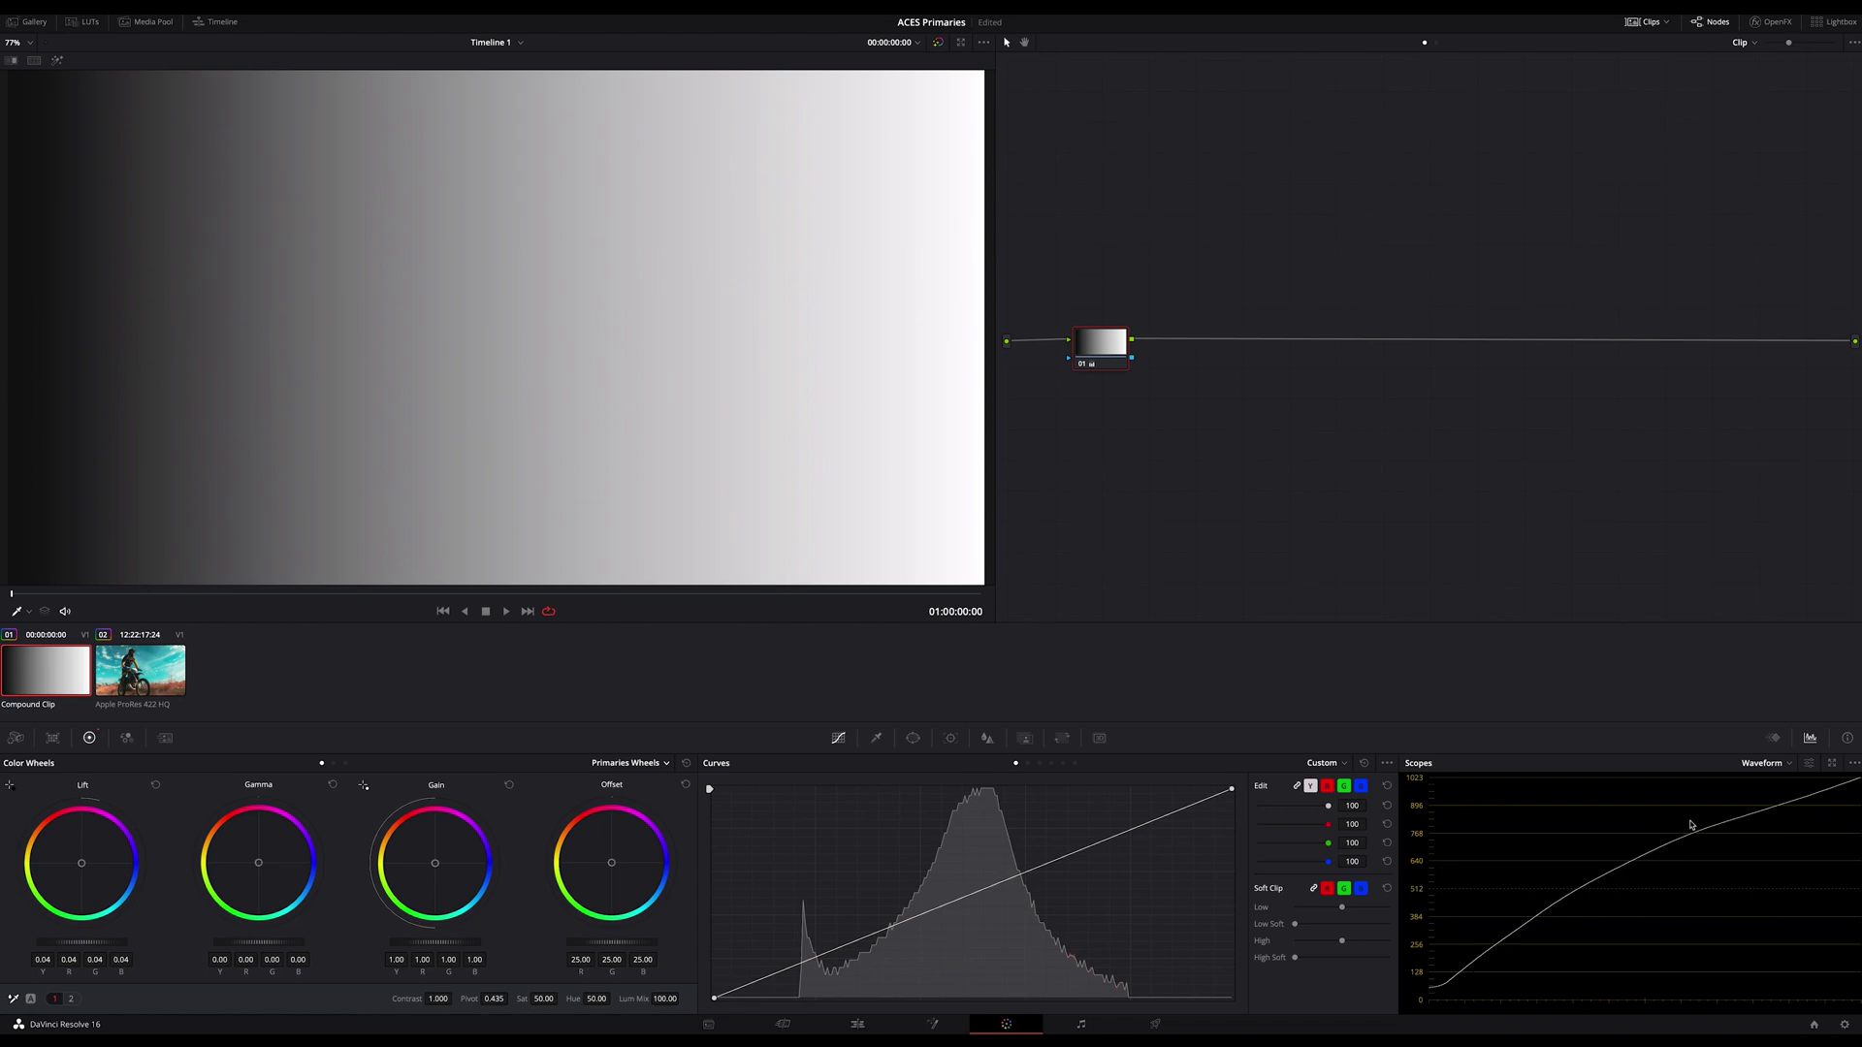
{"action": "left_click", "coordinate": [155, 785]}
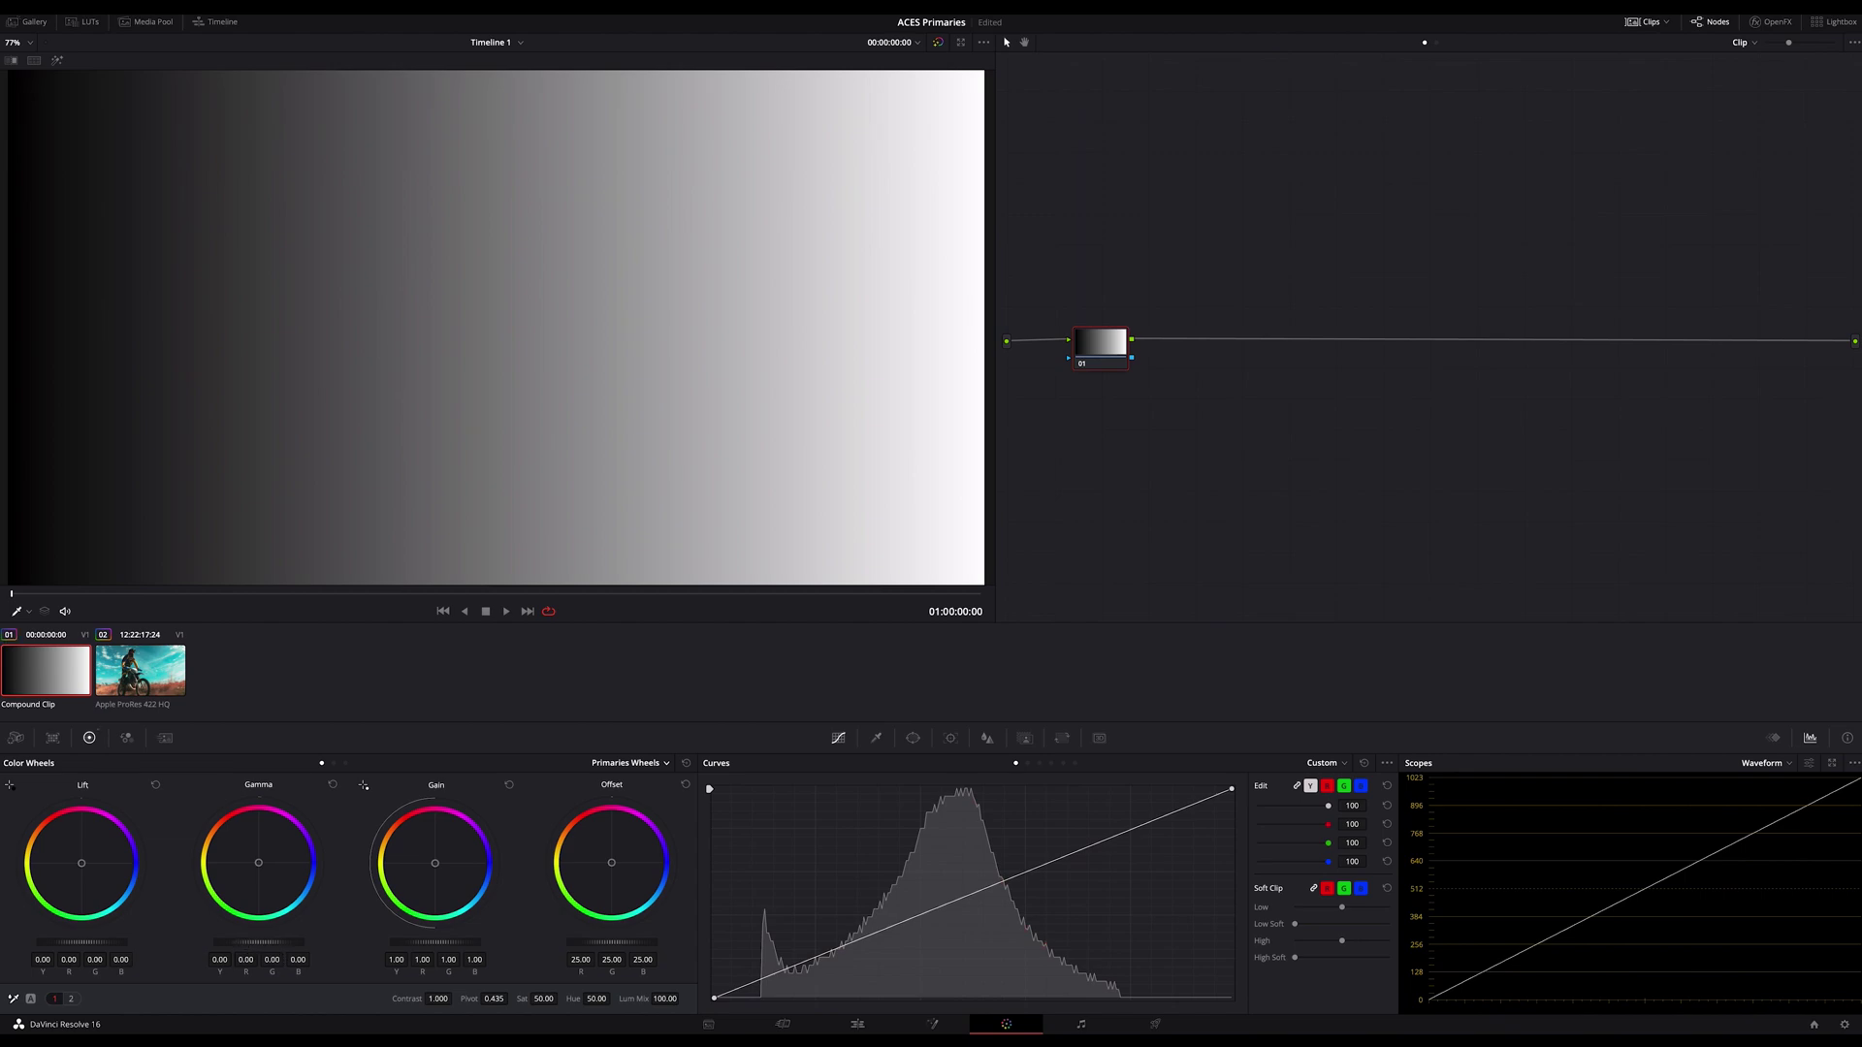
{"action": "left_click_drag", "start_coordinate": [254, 941], "coordinate": [263, 942]}
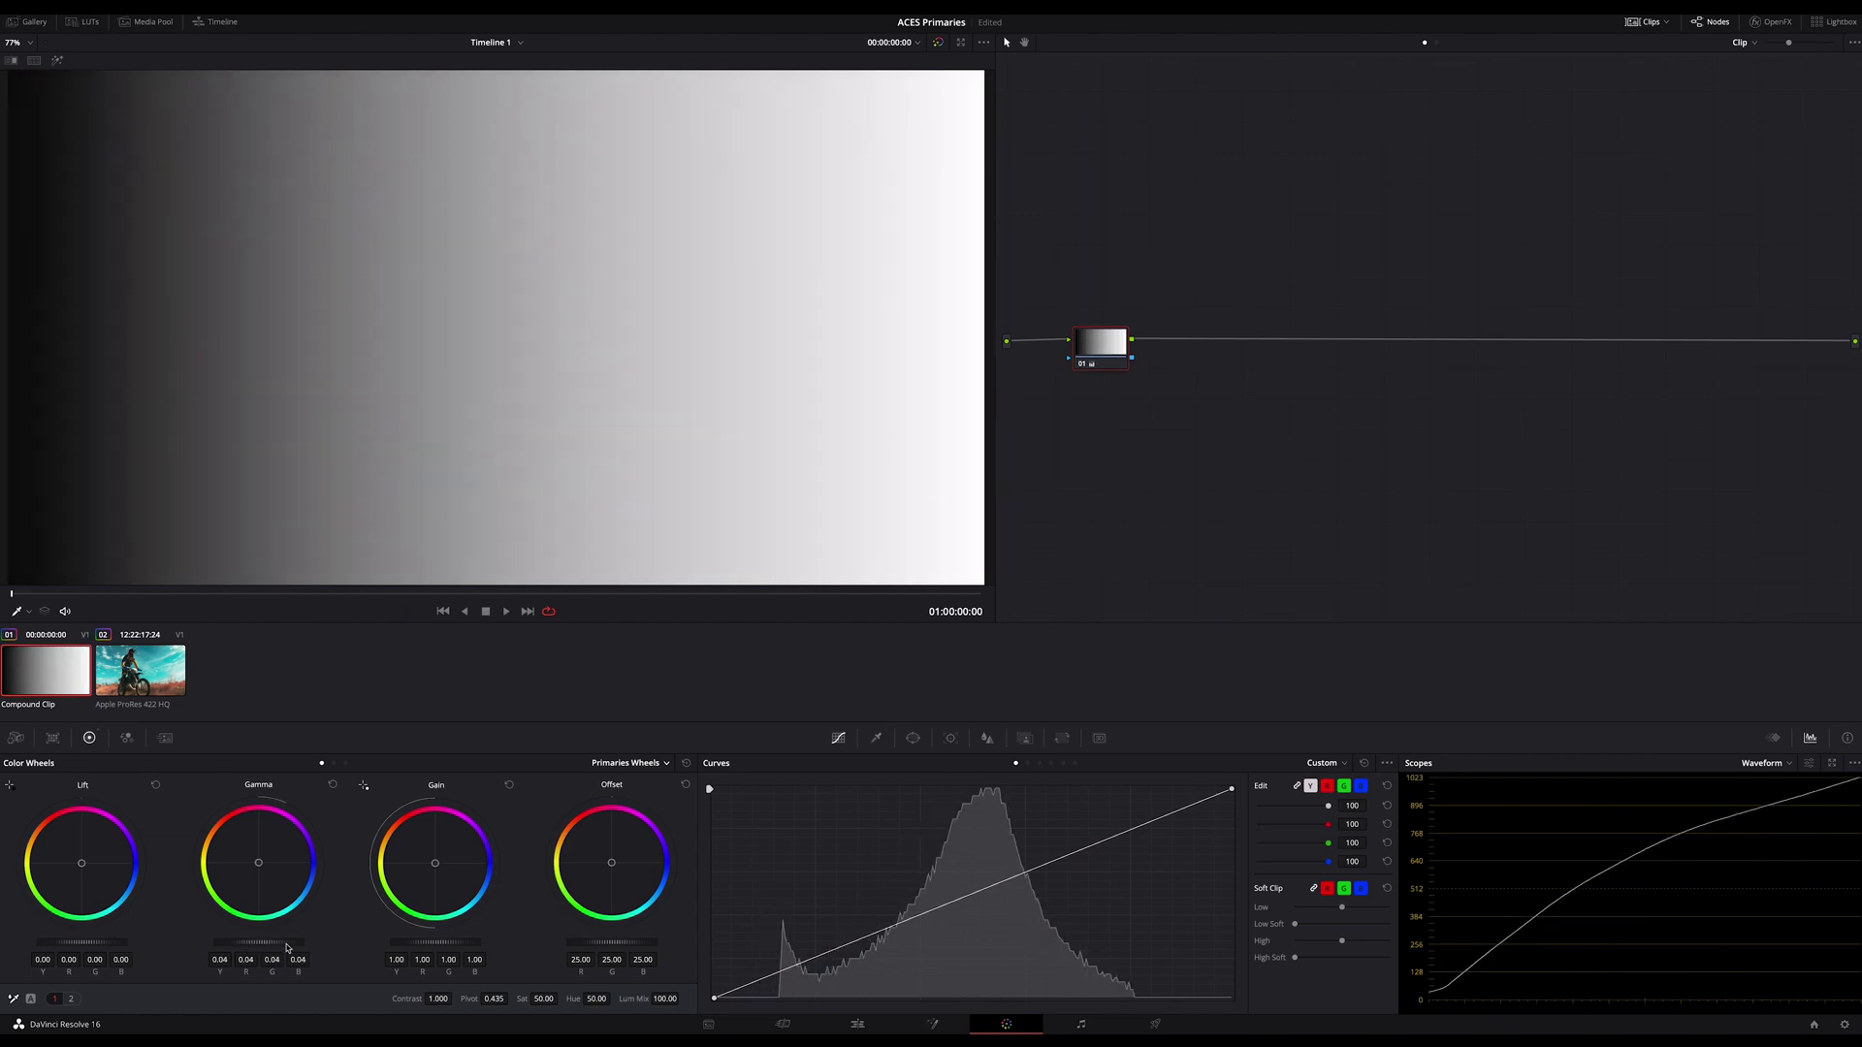
{"action": "left_click", "coordinate": [332, 785]}
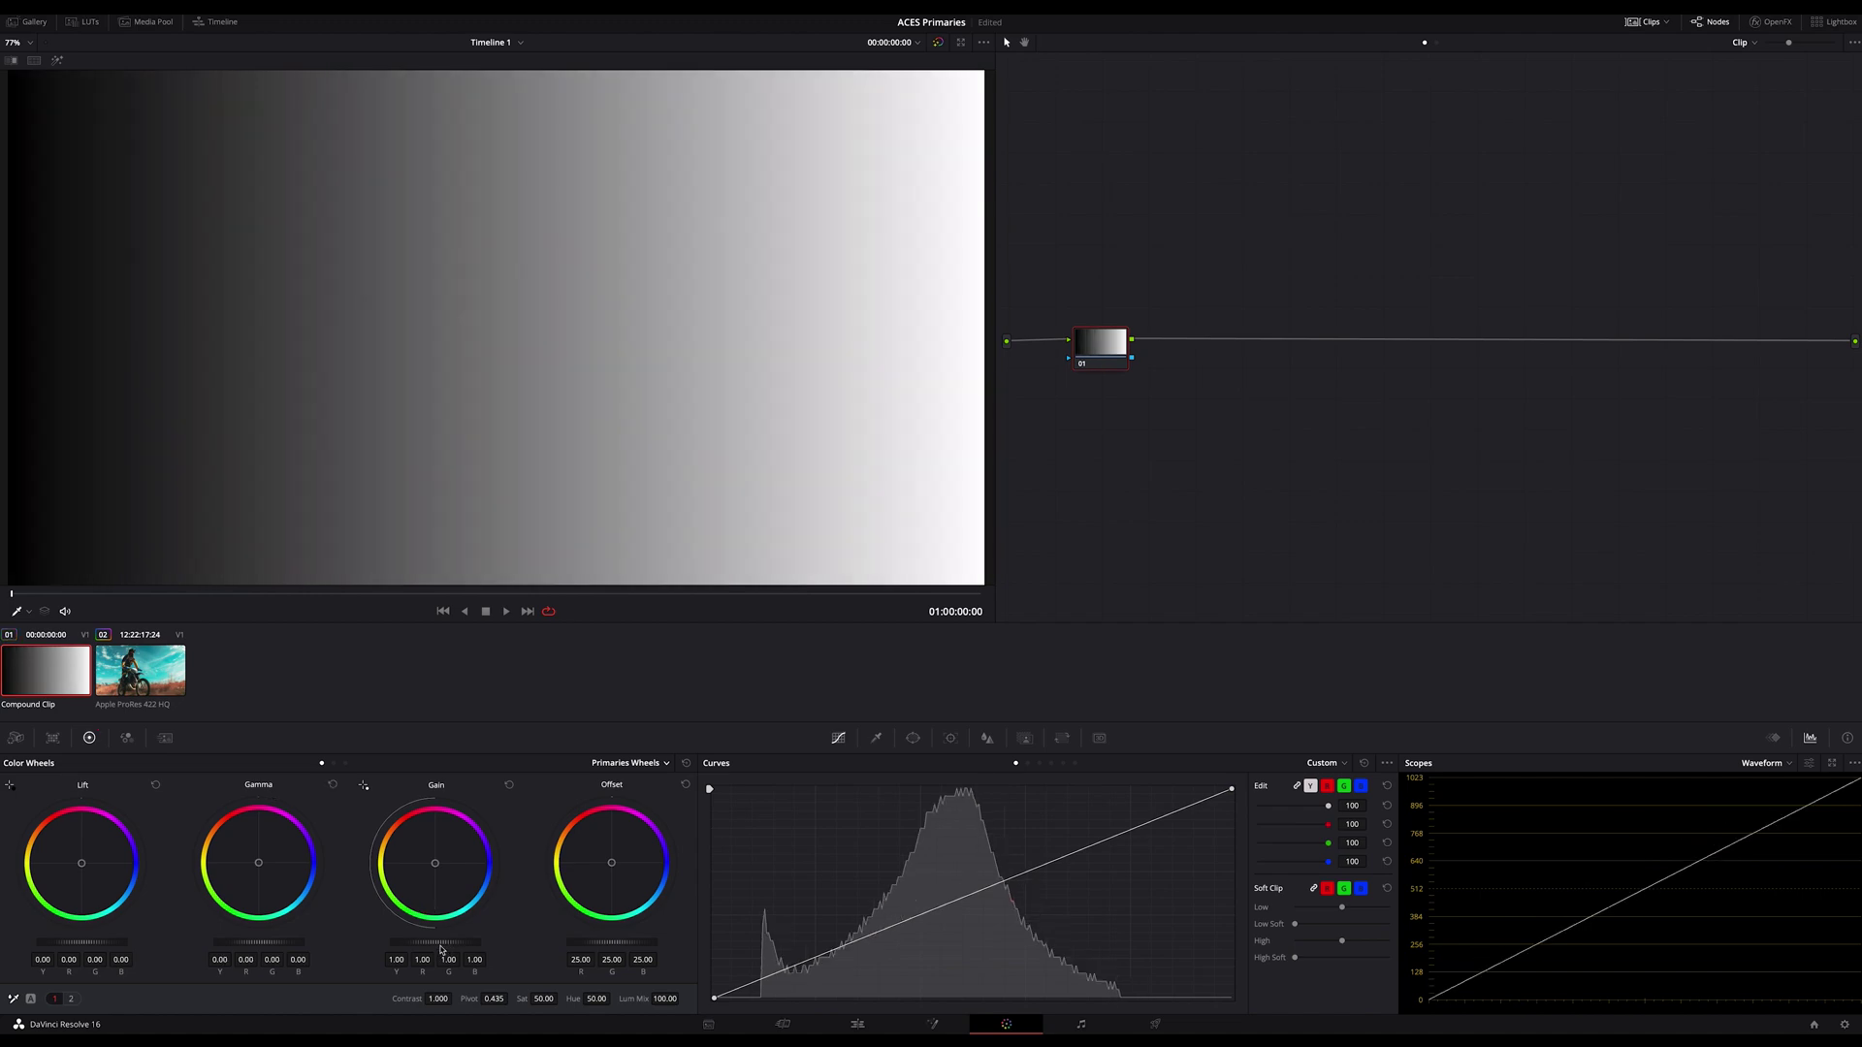
{"action": "left_click_drag", "start_coordinate": [392, 943], "coordinate": [410, 949]}
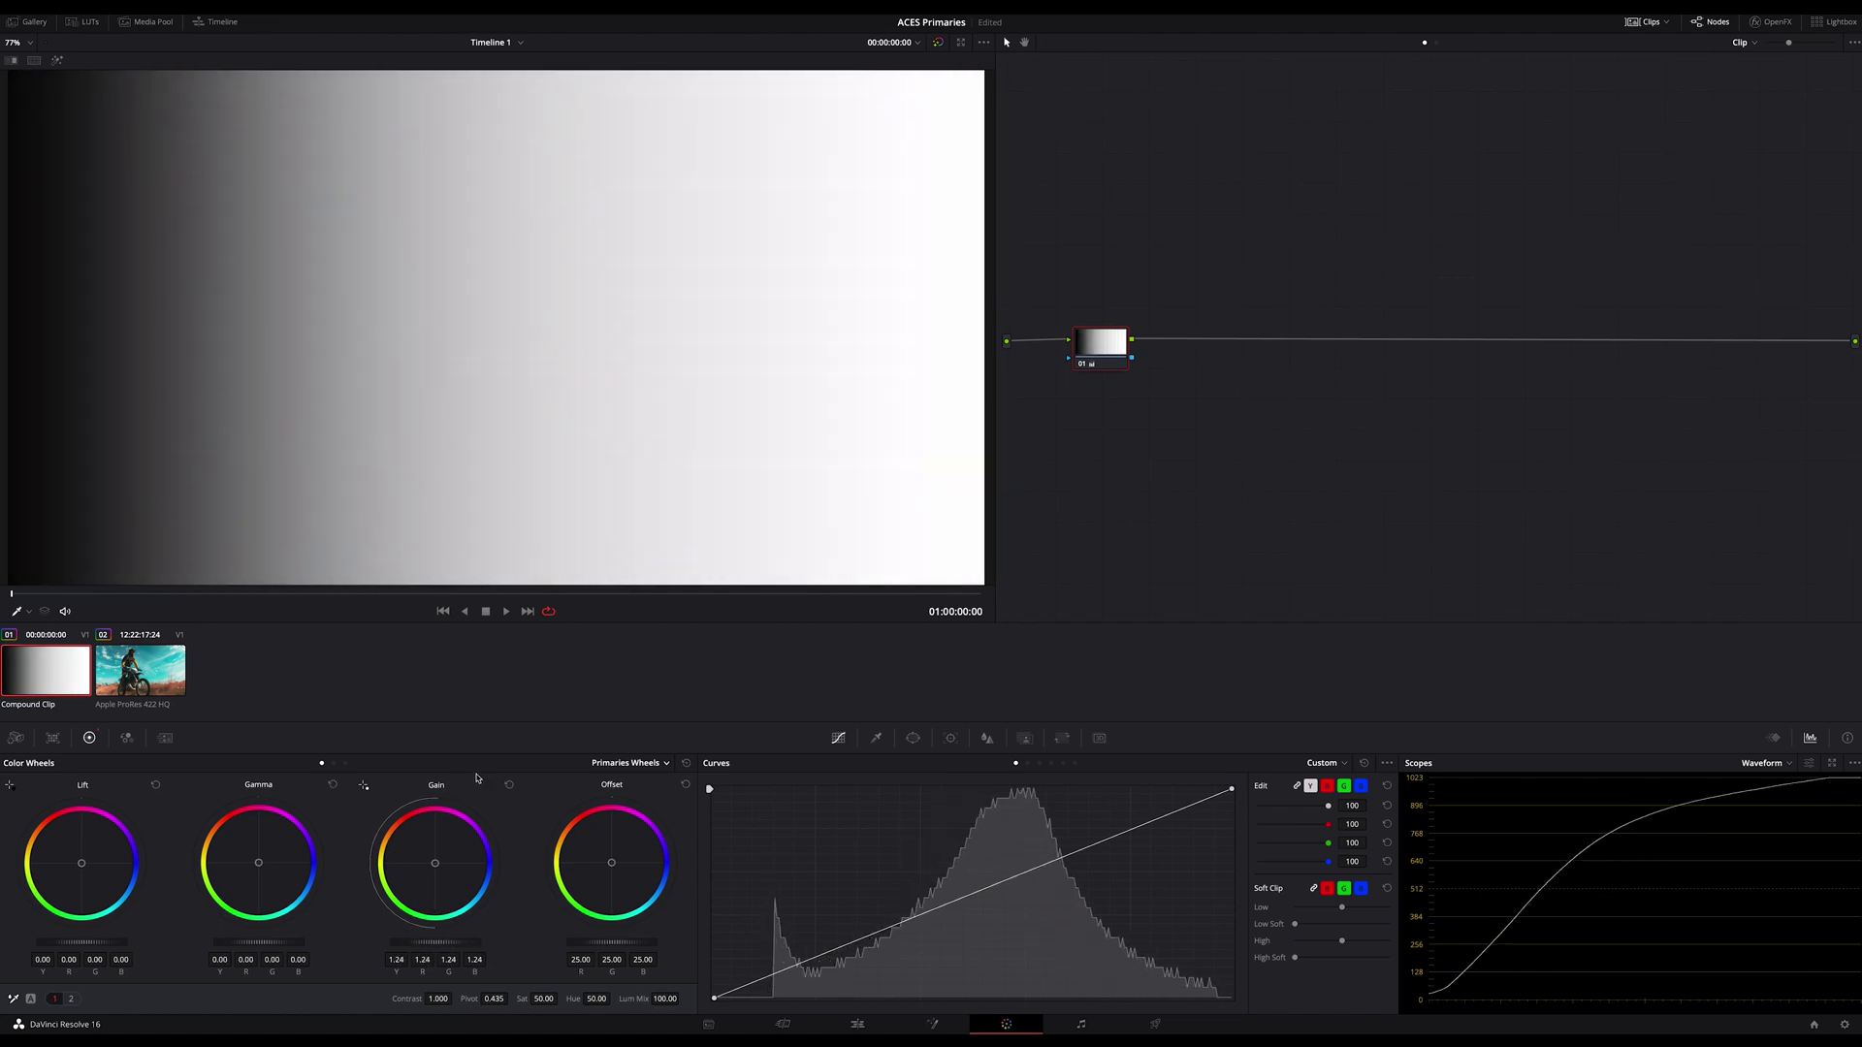
{"action": "left_click", "coordinate": [510, 786]}
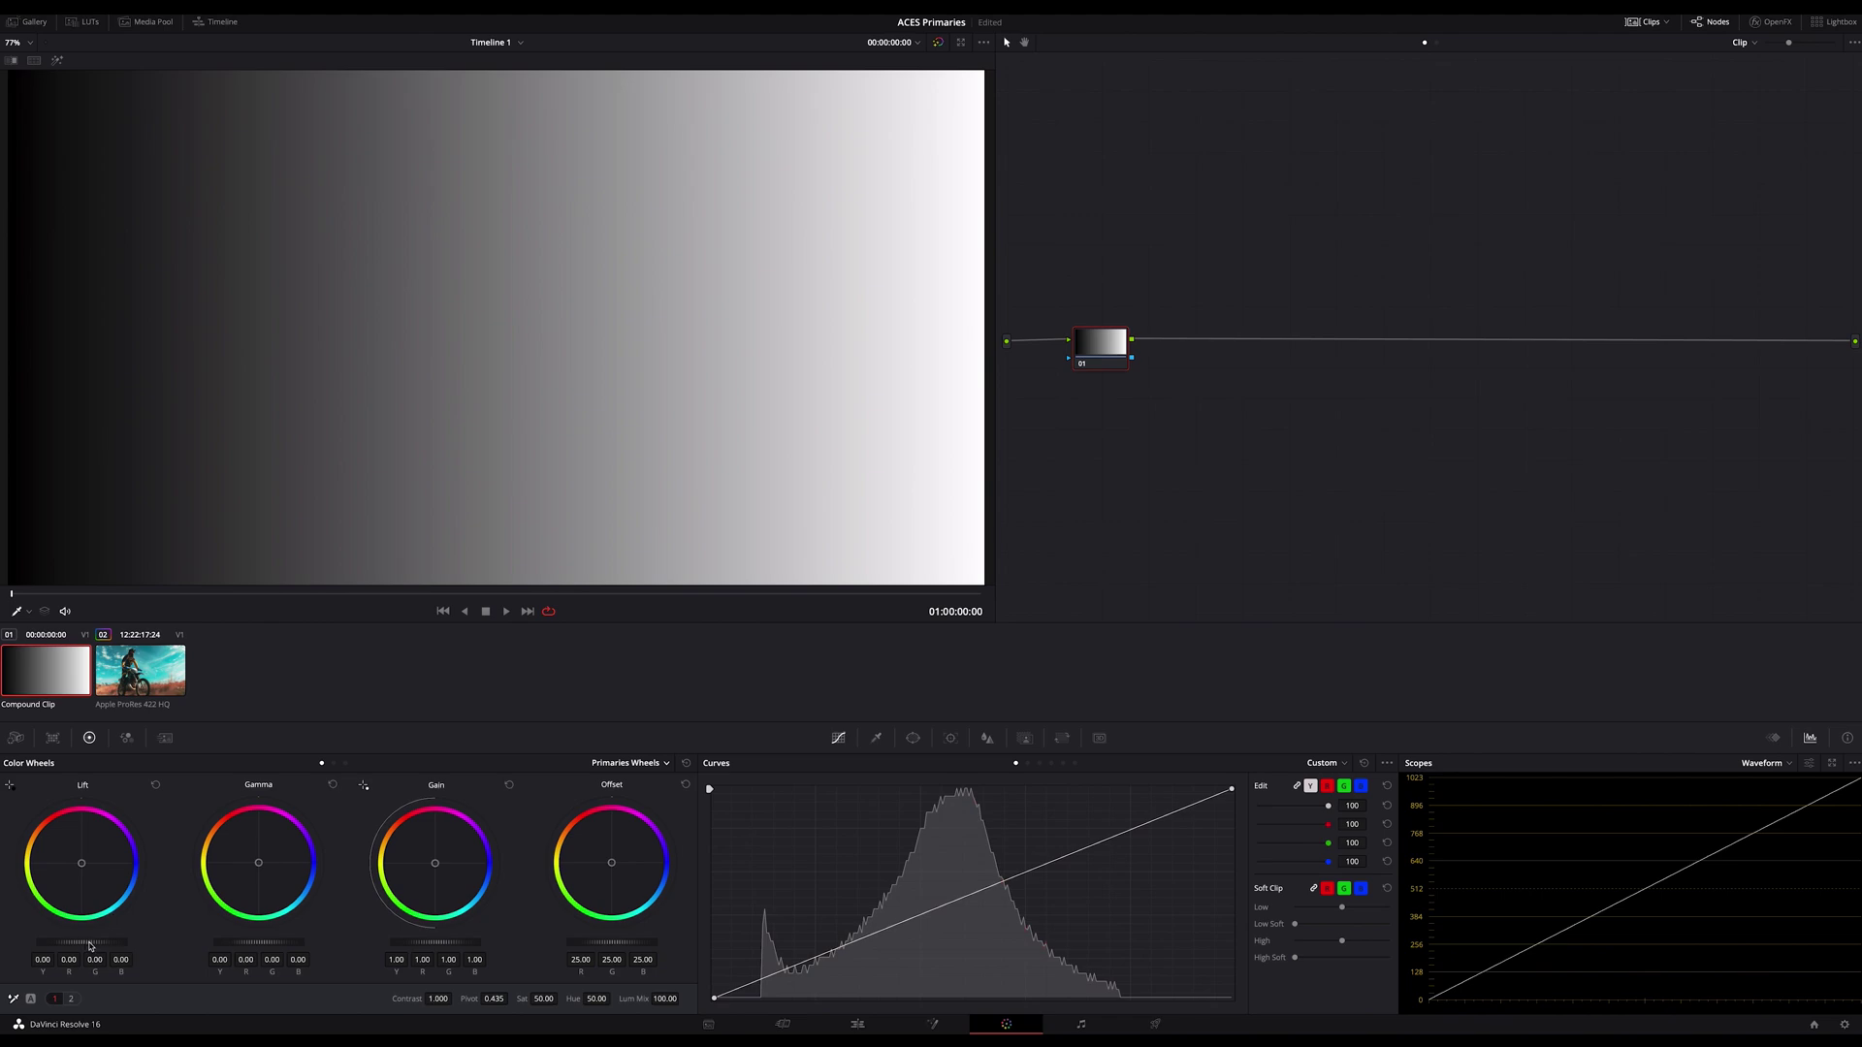
{"action": "left_click_drag", "start_coordinate": [82, 941], "coordinate": [70, 941]}
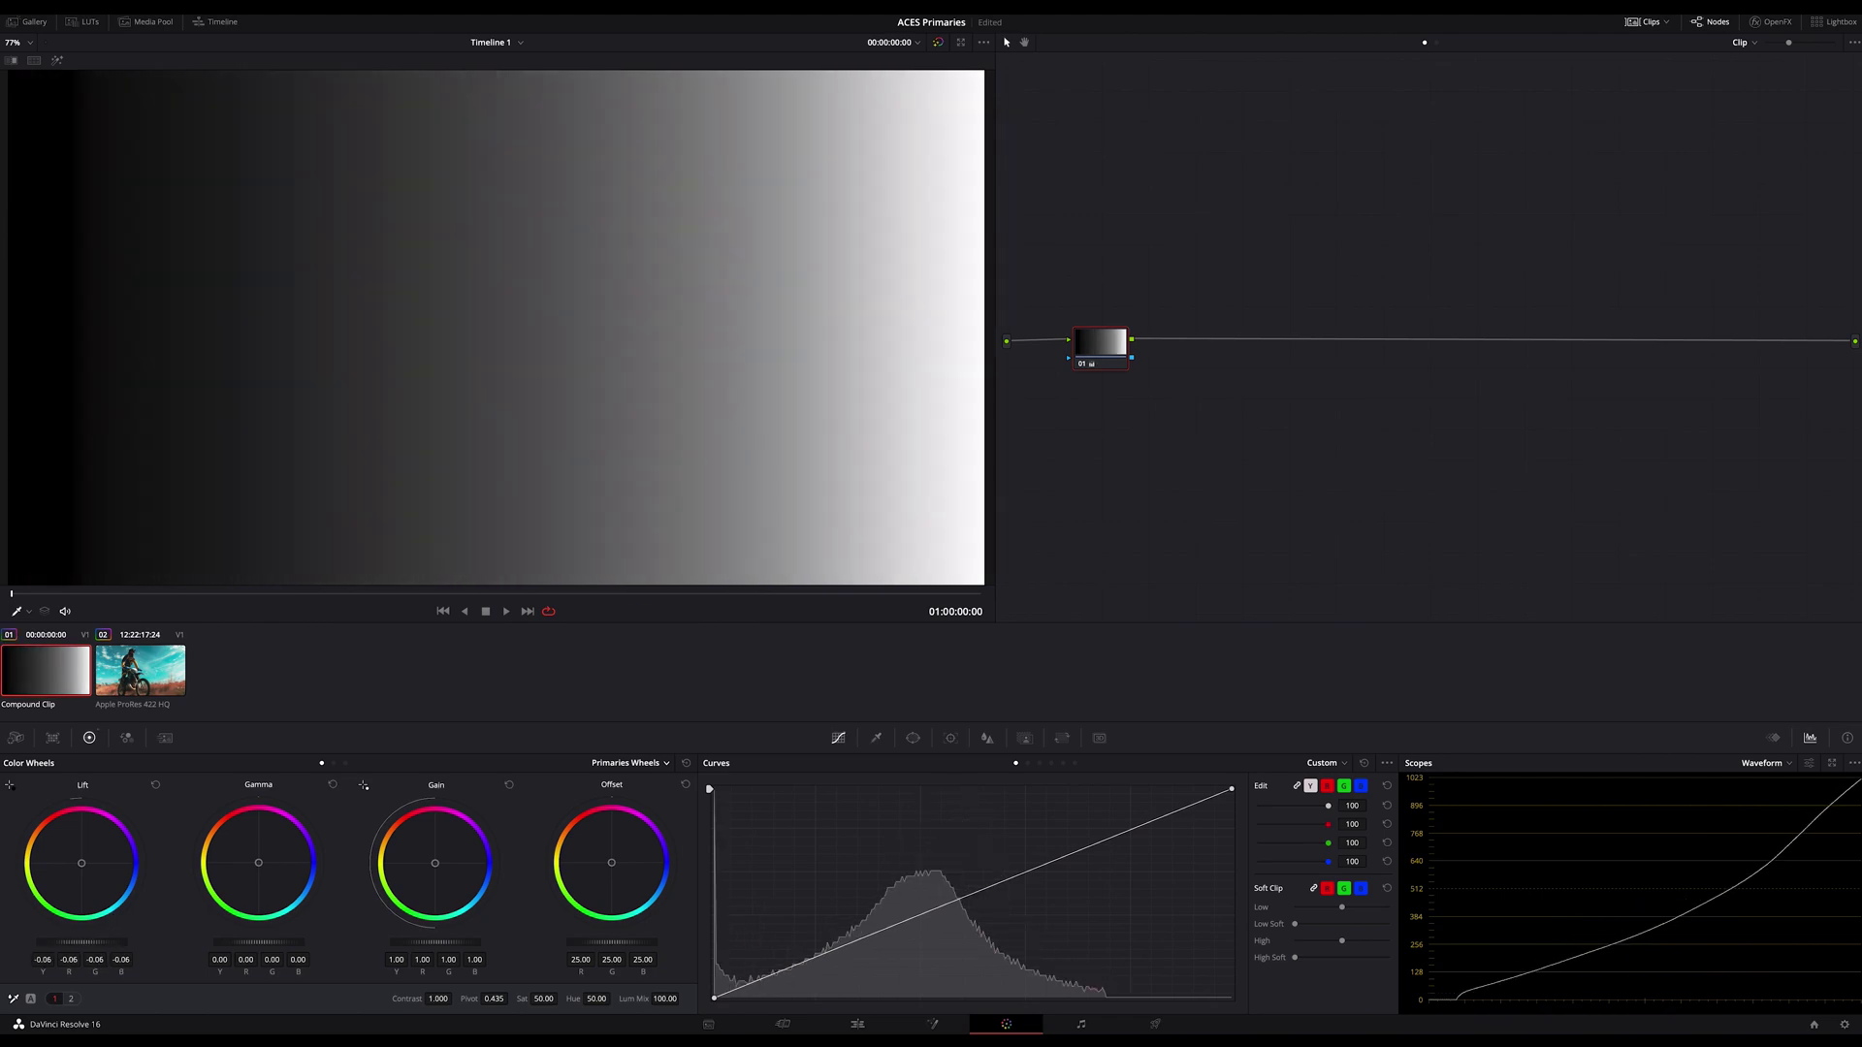
{"action": "left_click", "coordinate": [155, 786]}
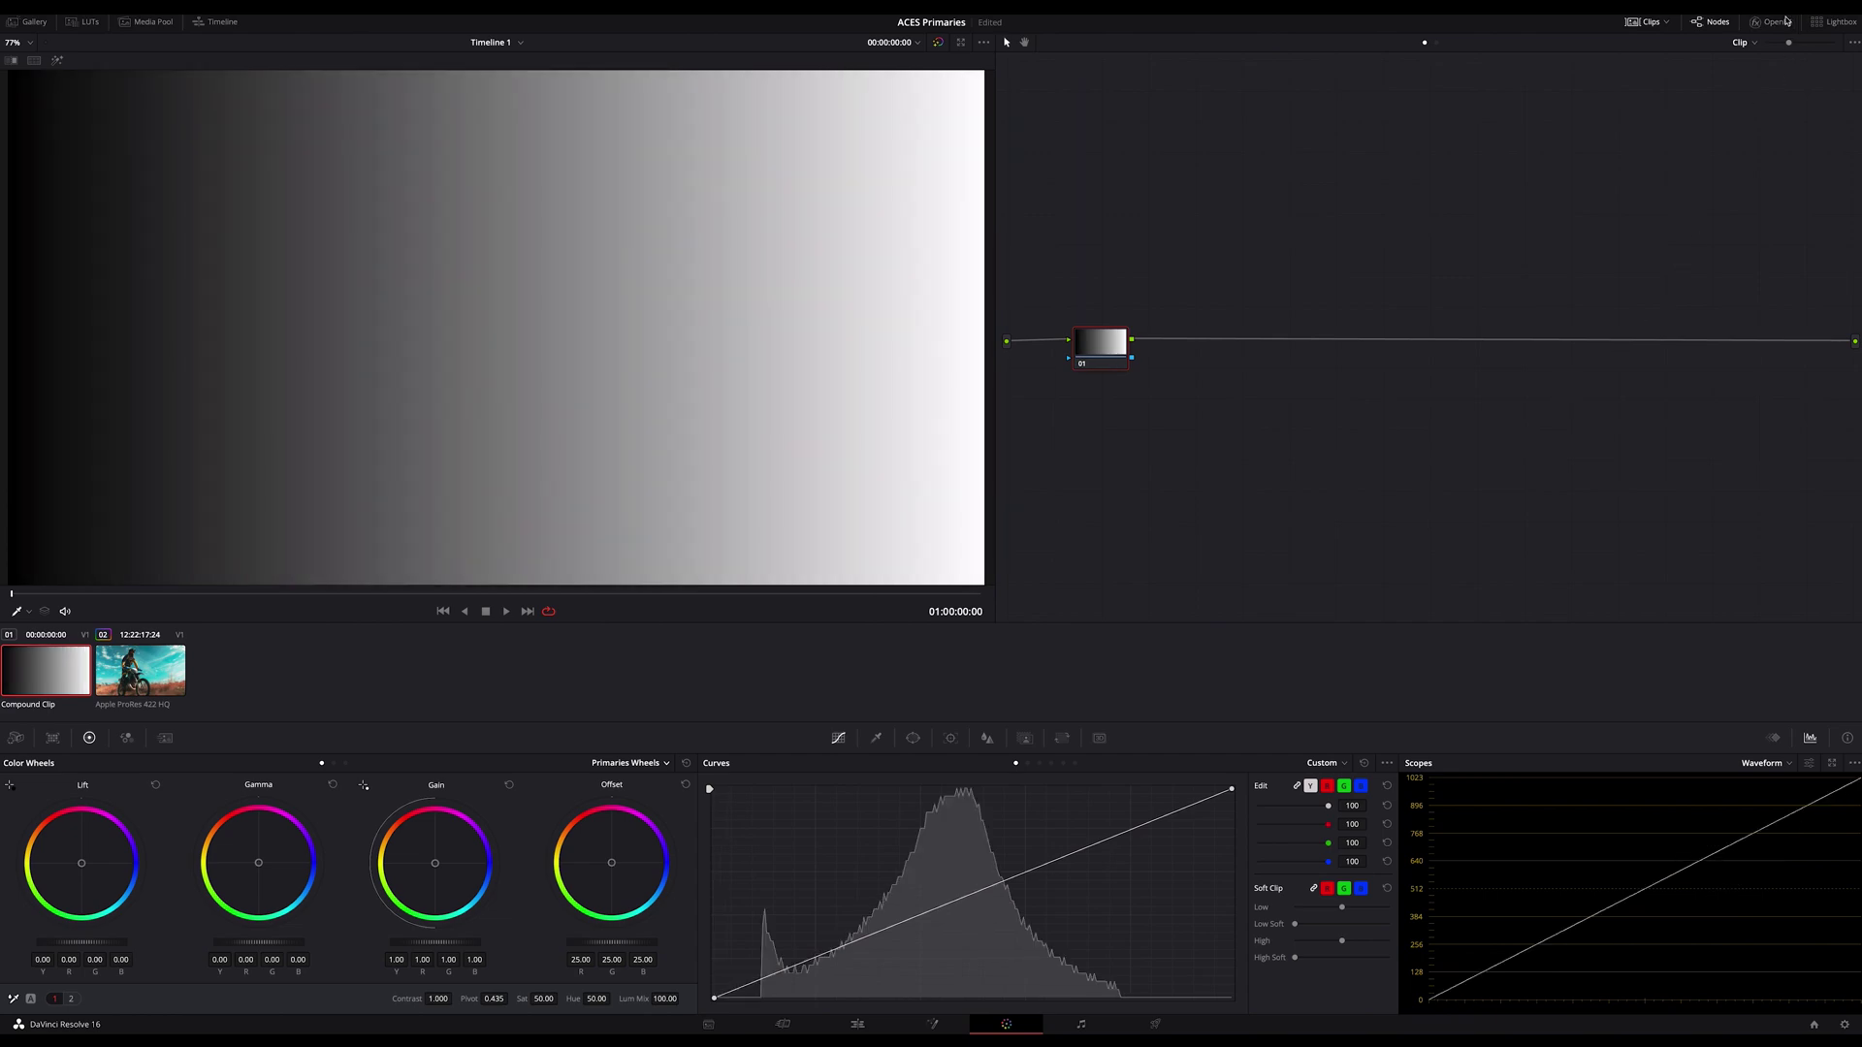
- Add two serial nodes after node 01 and apply ACES Transform to nodes 01 and 03
{"action": "left_click", "coordinate": [1790, 21]}
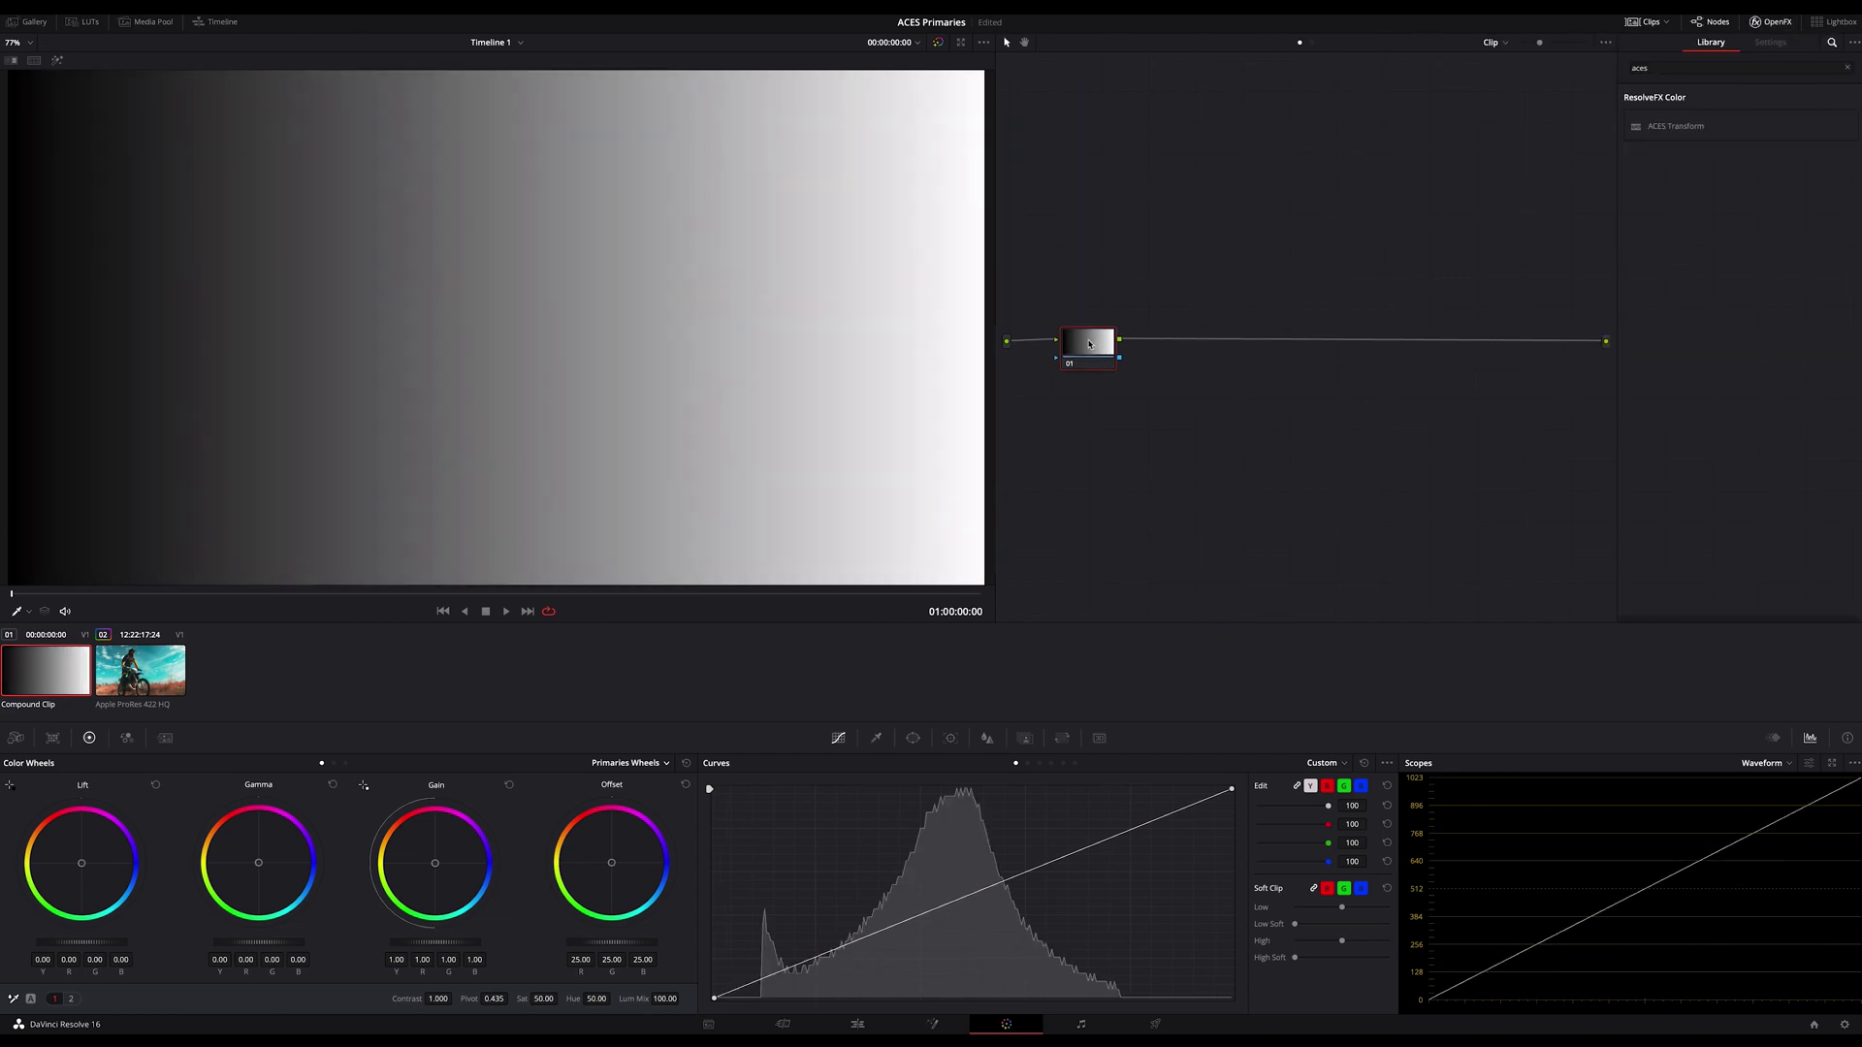
{"action": "key", "text": "alt+s"}
{"action": "key", "text": "alt+s"}
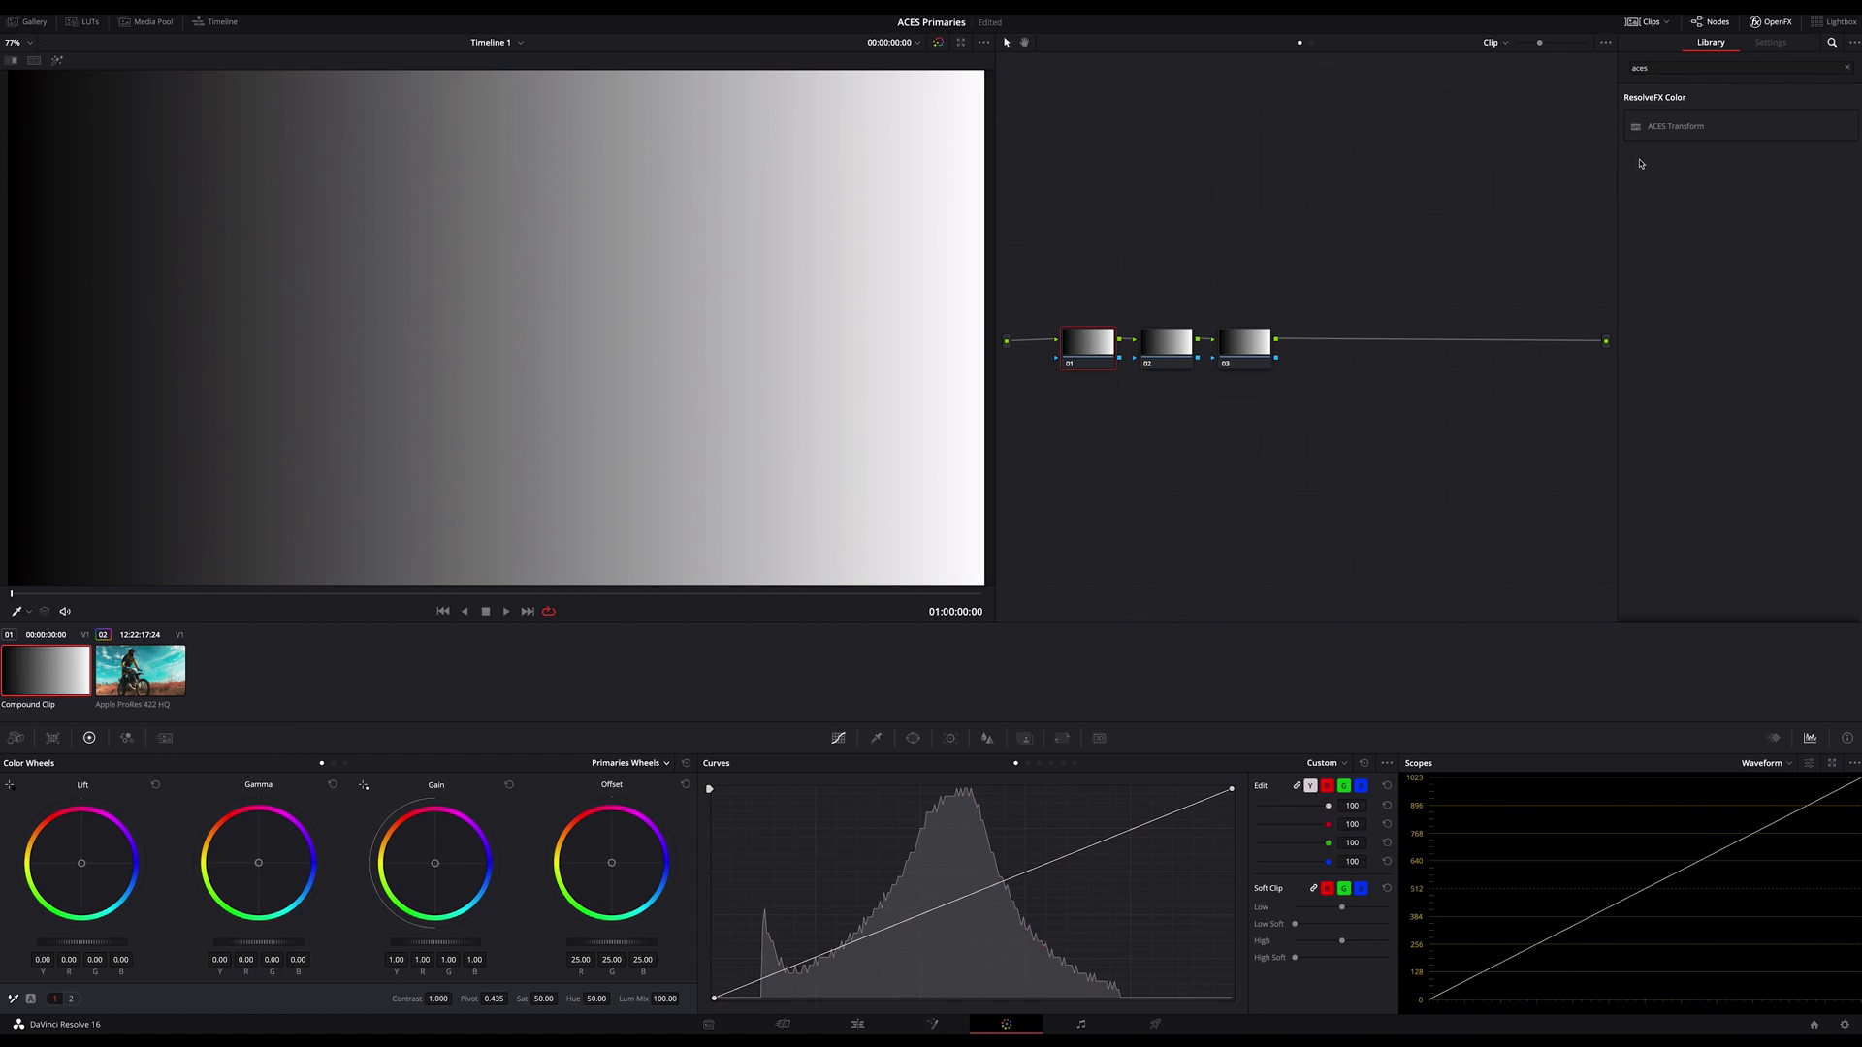
{"action": "left_click_drag", "start_coordinate": [1670, 127], "coordinate": [1091, 344]}
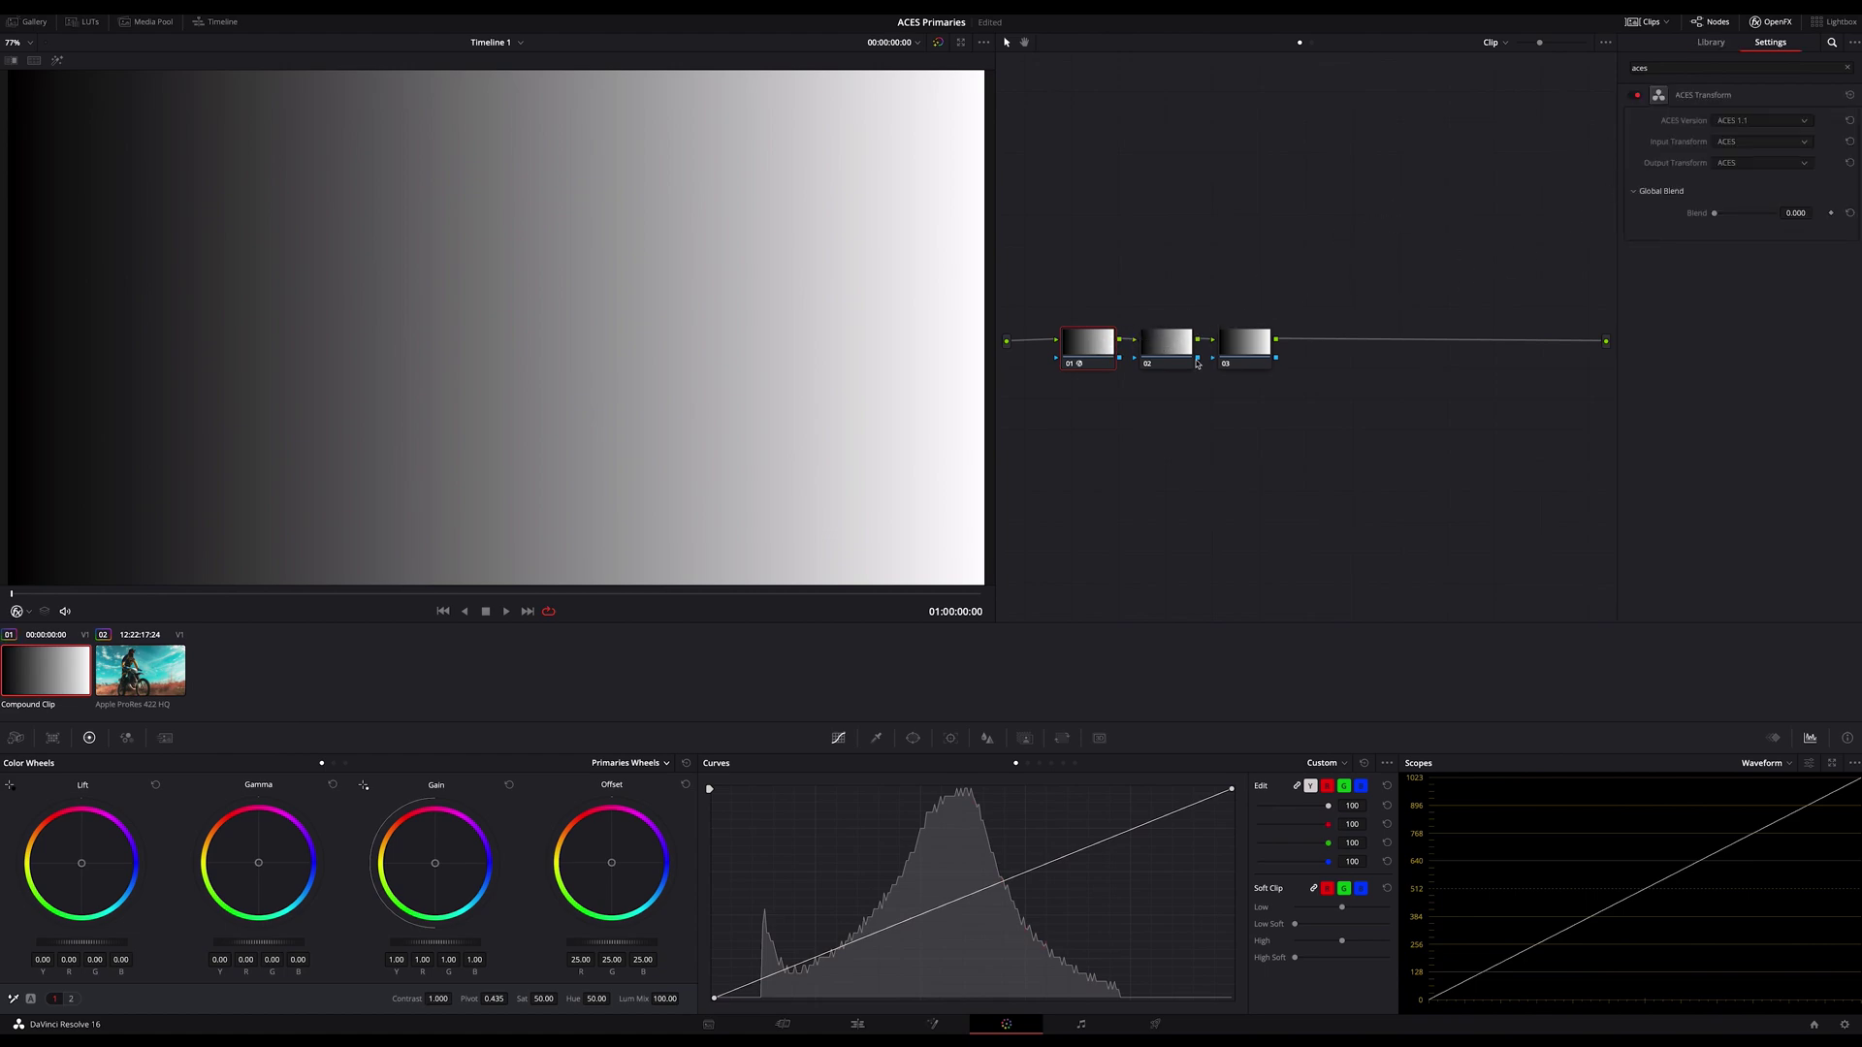
{"action": "left_click", "coordinate": [1246, 347]}
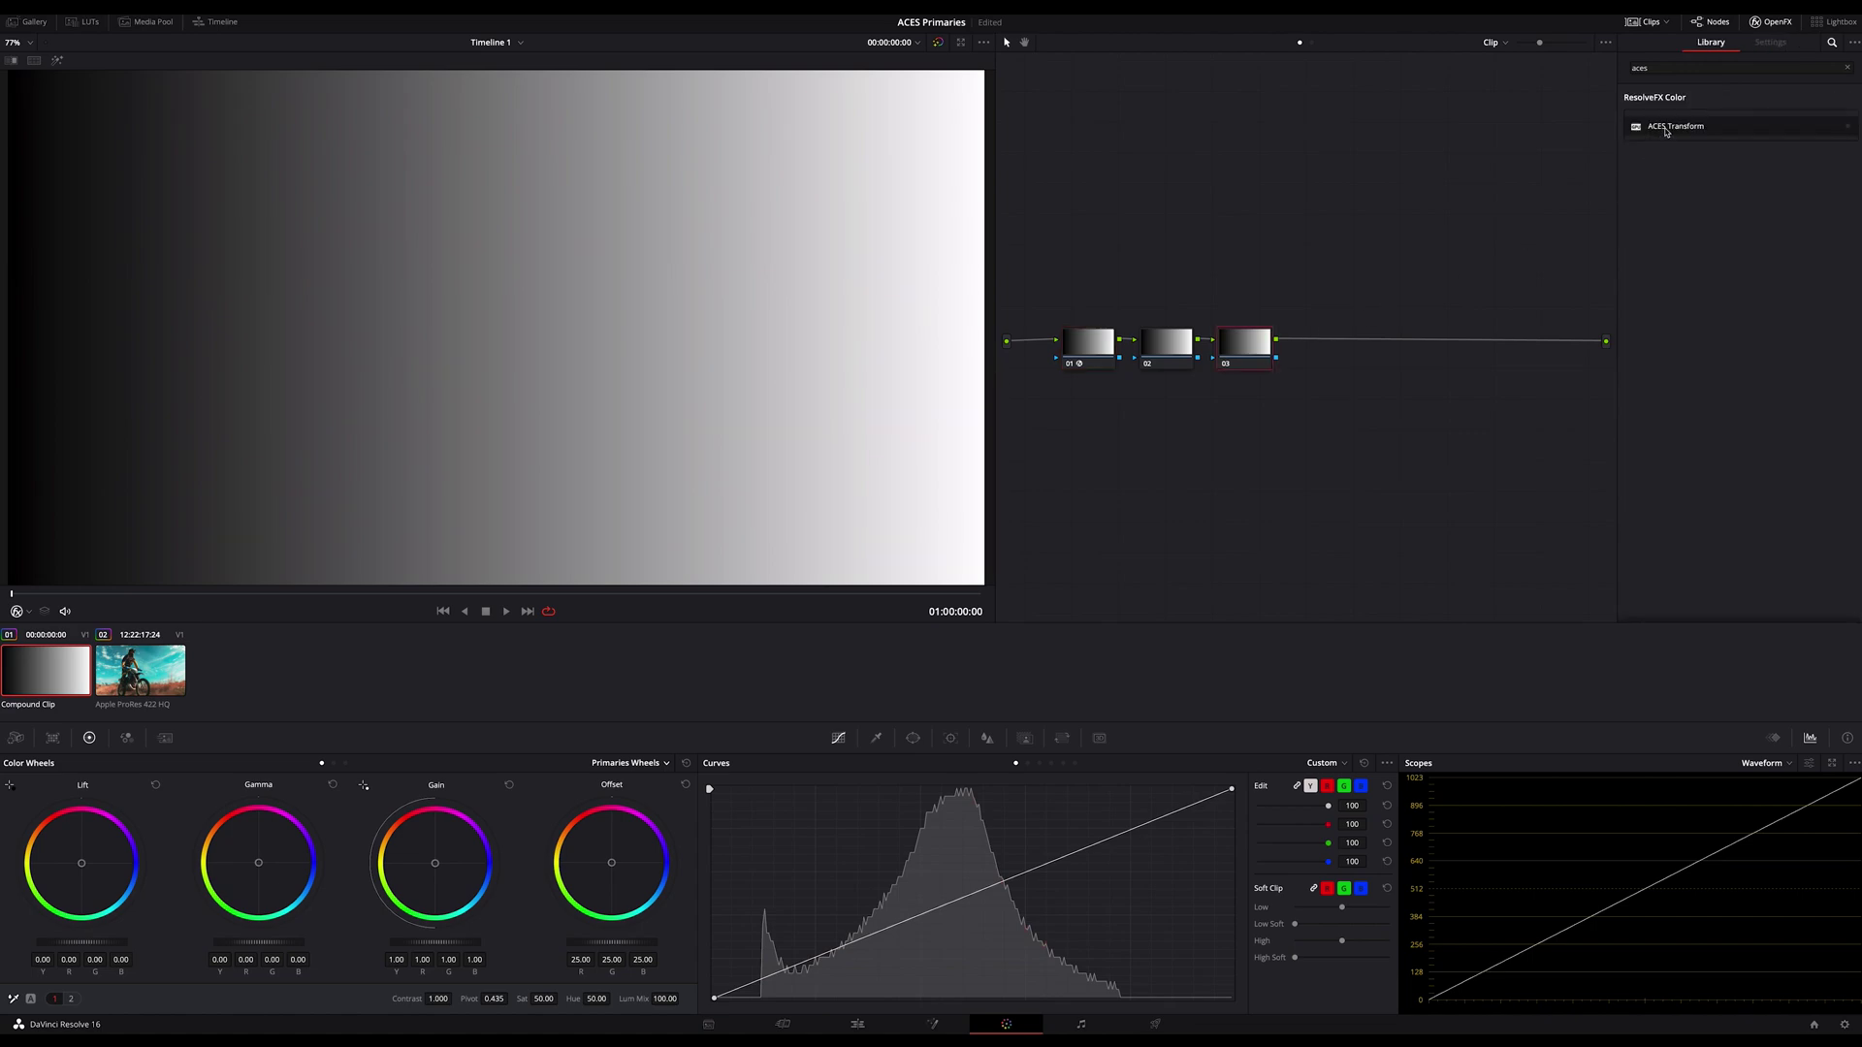
{"action": "left_click_drag", "start_coordinate": [1666, 132], "coordinate": [1232, 355]}
{"action": "left_click", "coordinate": [1096, 352]}
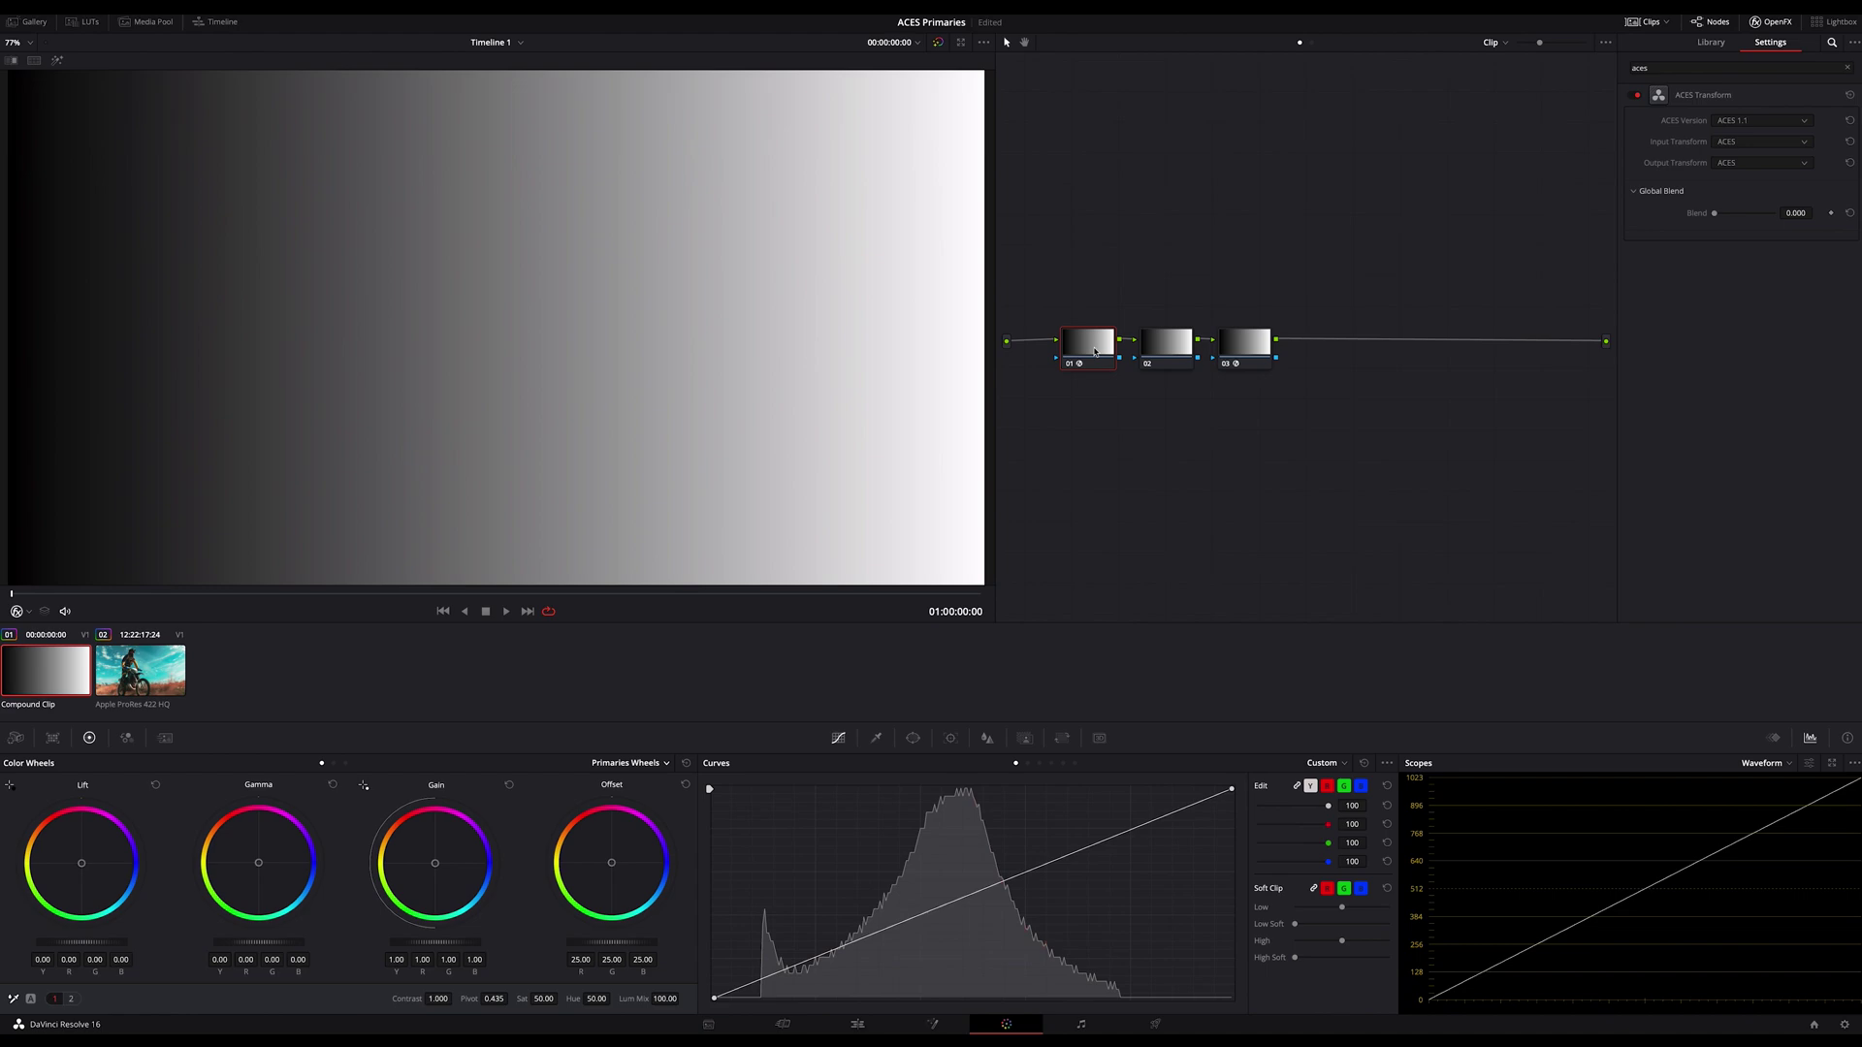
- Set node 01's ACES Transform to input ACEScct and output Rec.709
{"action": "left_click", "coordinate": [1780, 148]}
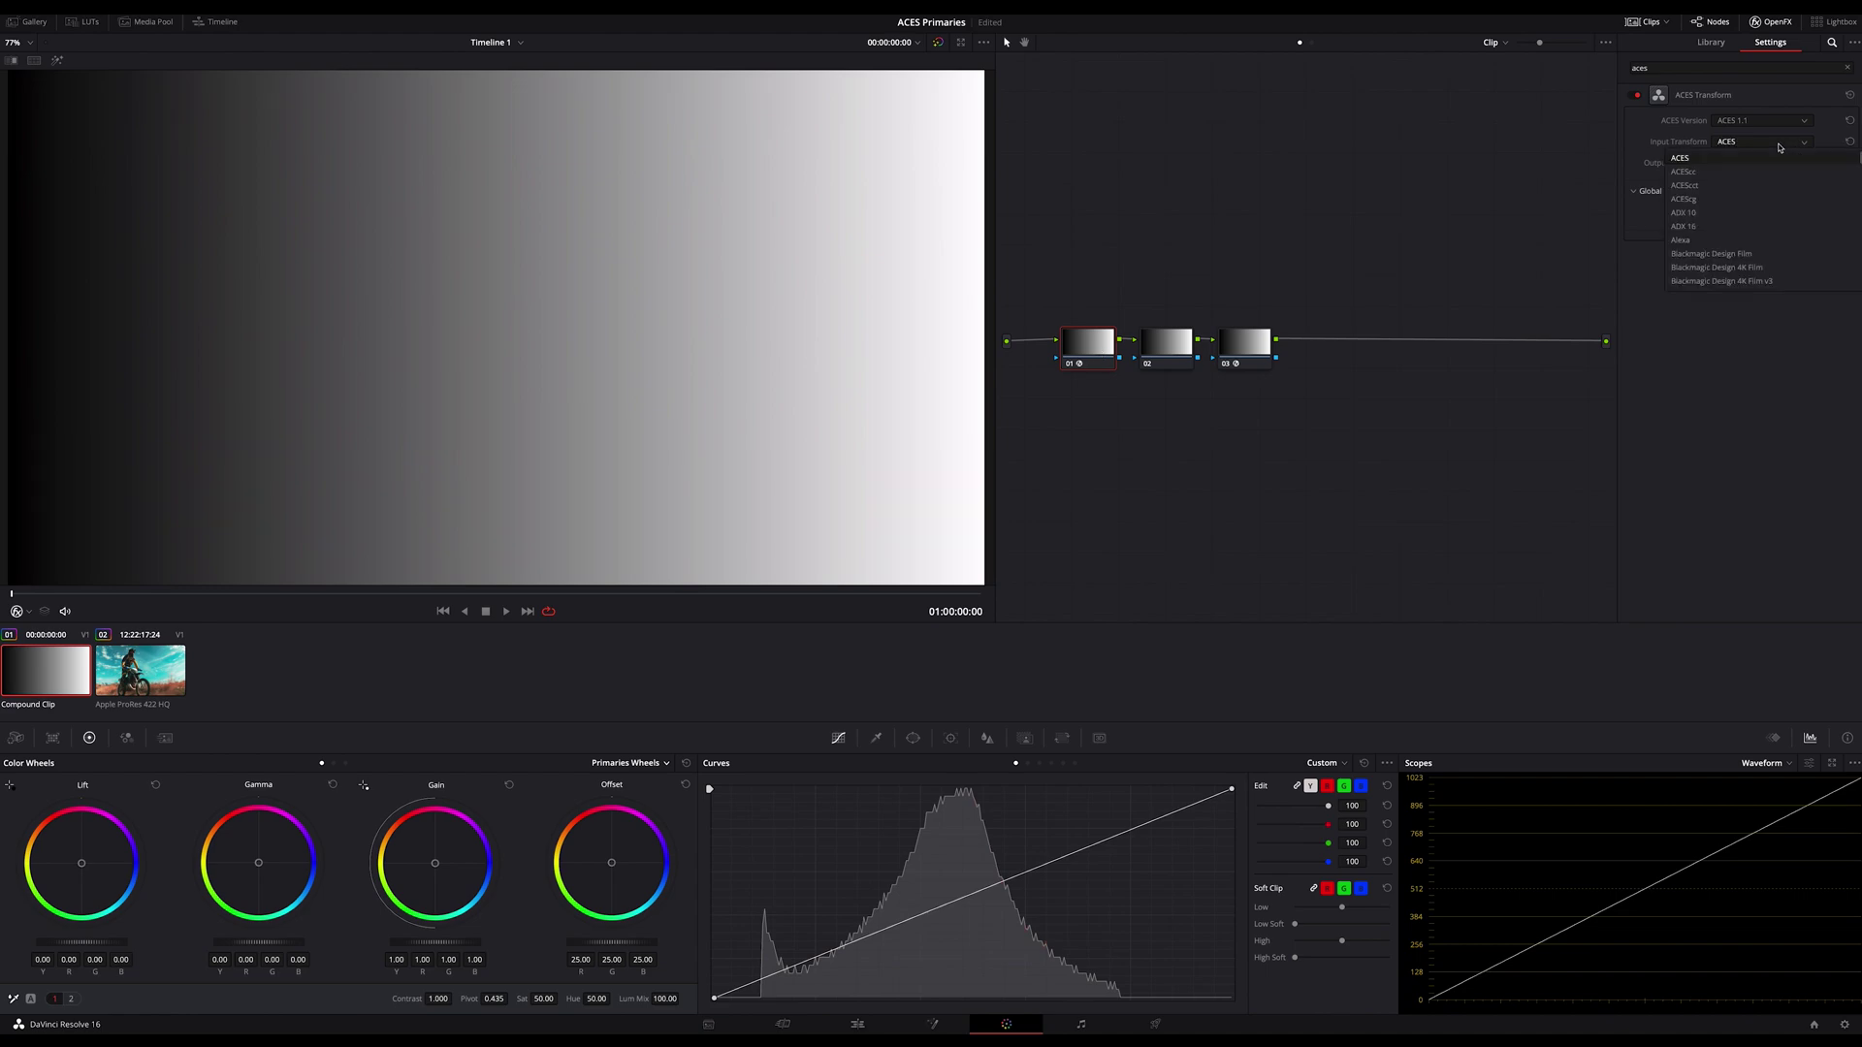
{"action": "left_click", "coordinate": [1736, 185]}
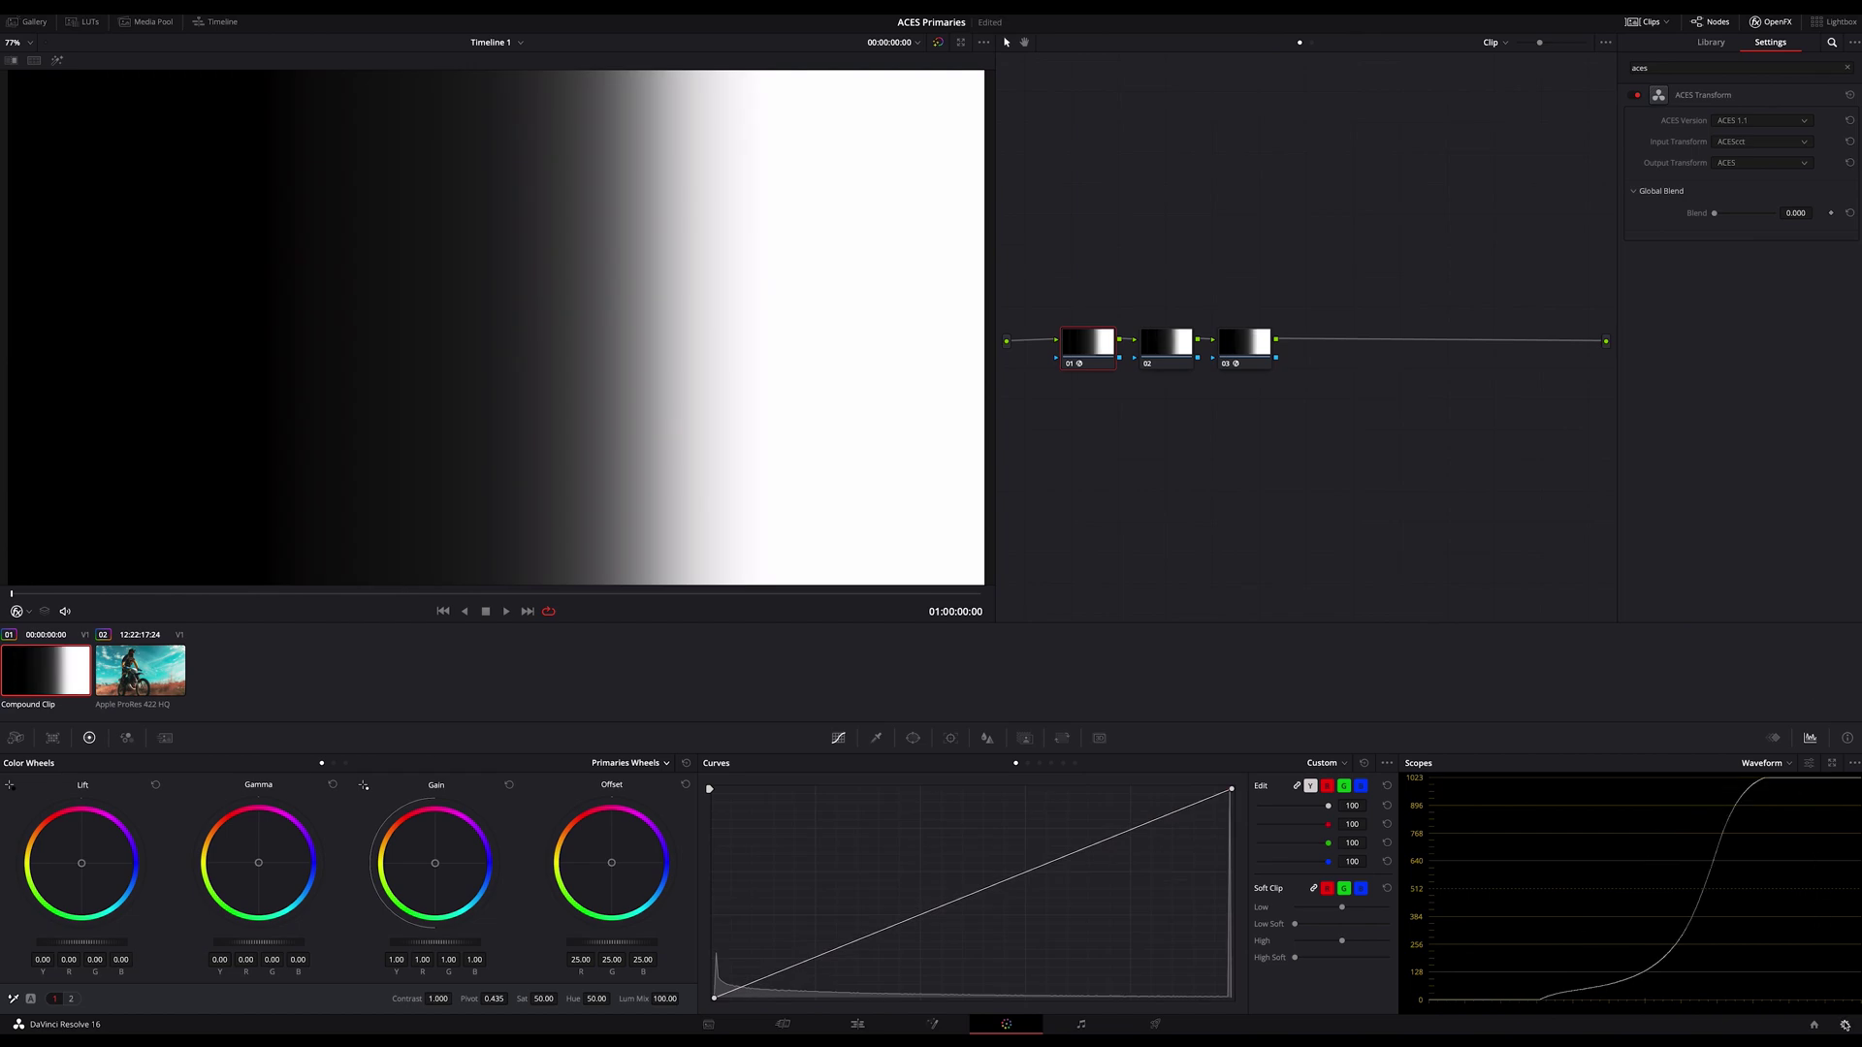
{"action": "left_click", "coordinate": [1844, 1024]}
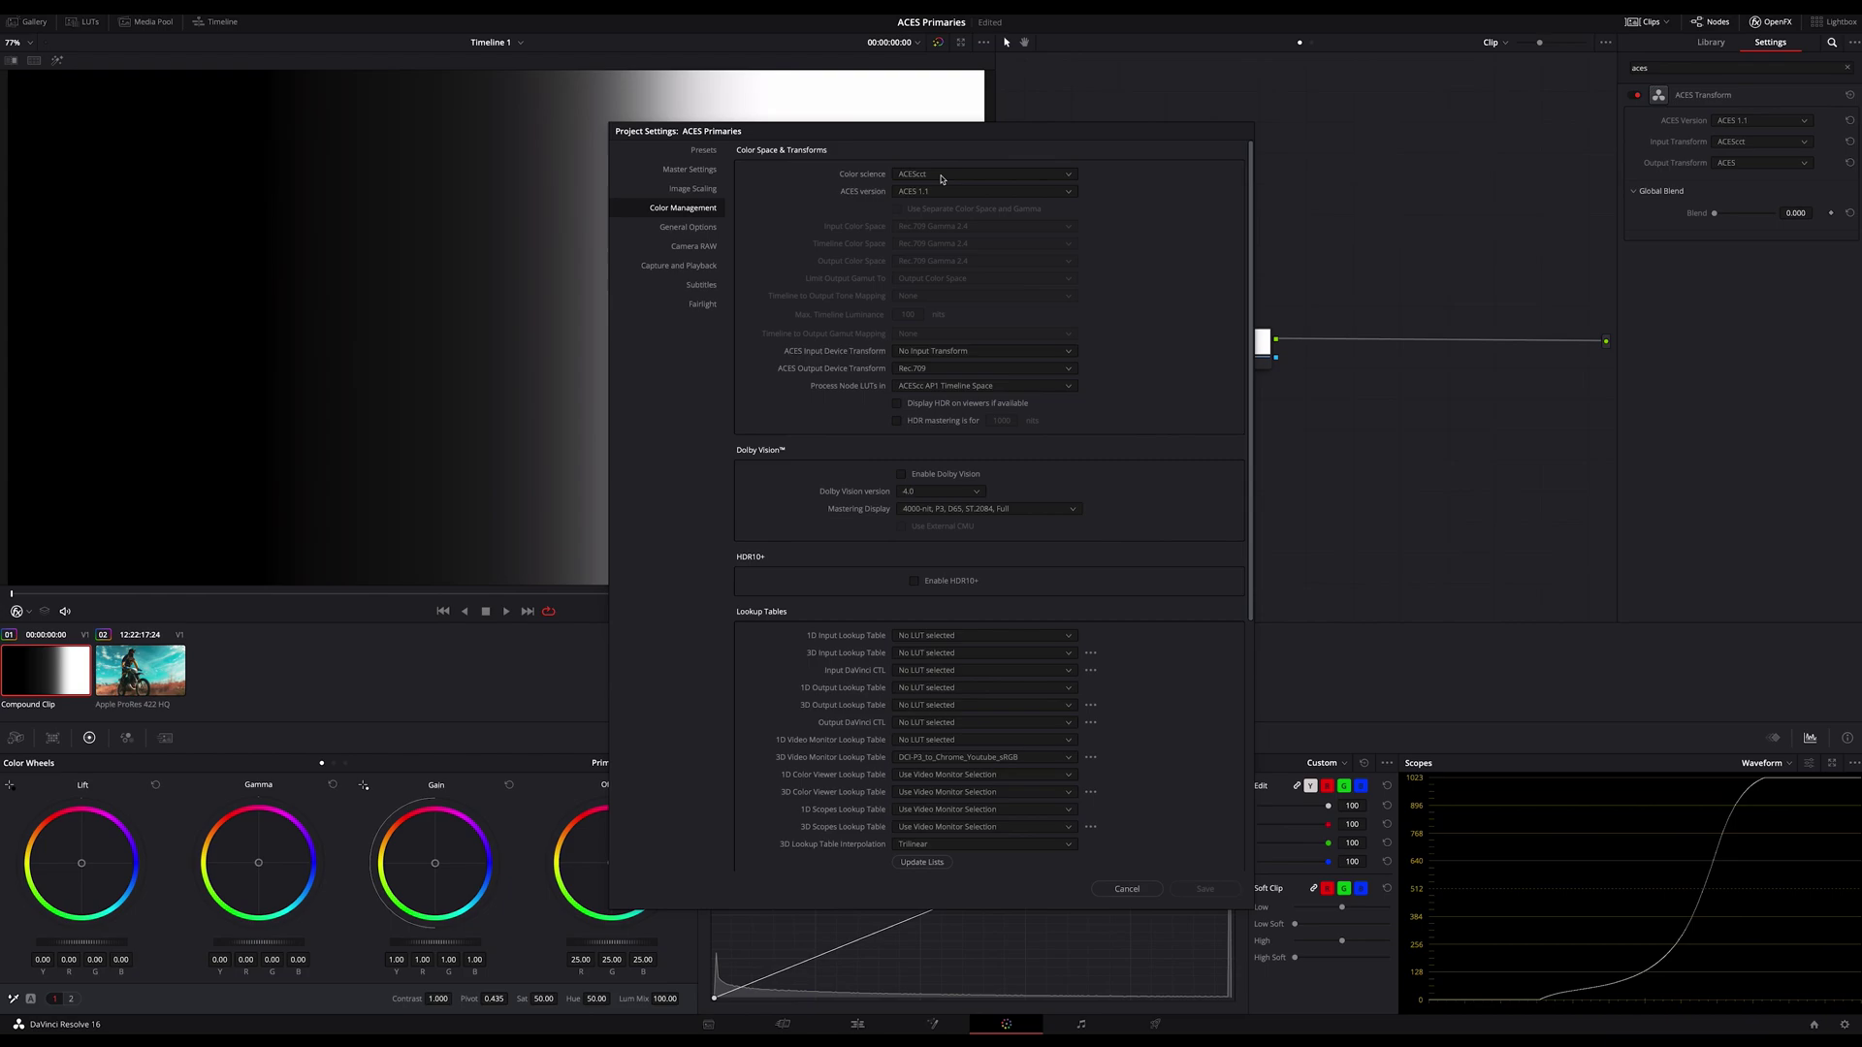
{"action": "left_click", "coordinate": [1129, 886]}
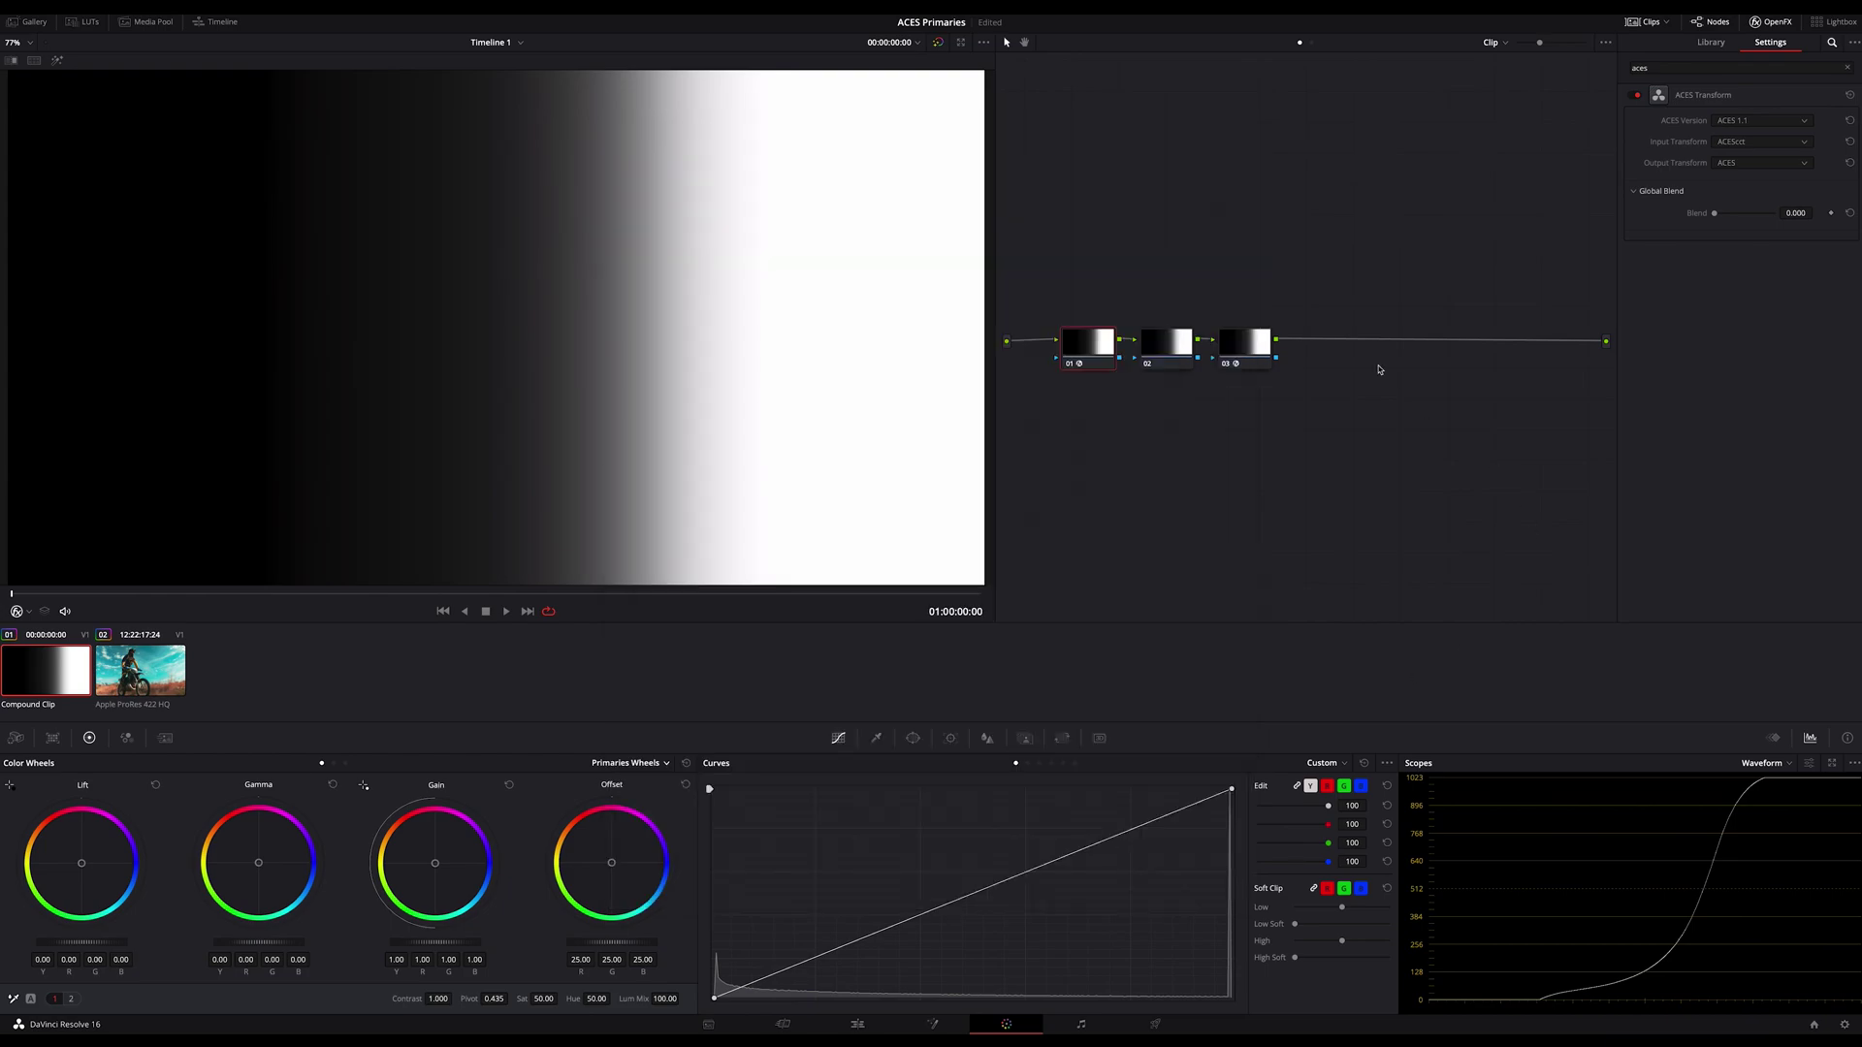
{"action": "left_click", "coordinate": [1741, 165]}
{"action": "scroll", "coordinate": [1733, 234], "scroll_direction": "down", "scroll_amount": 3}
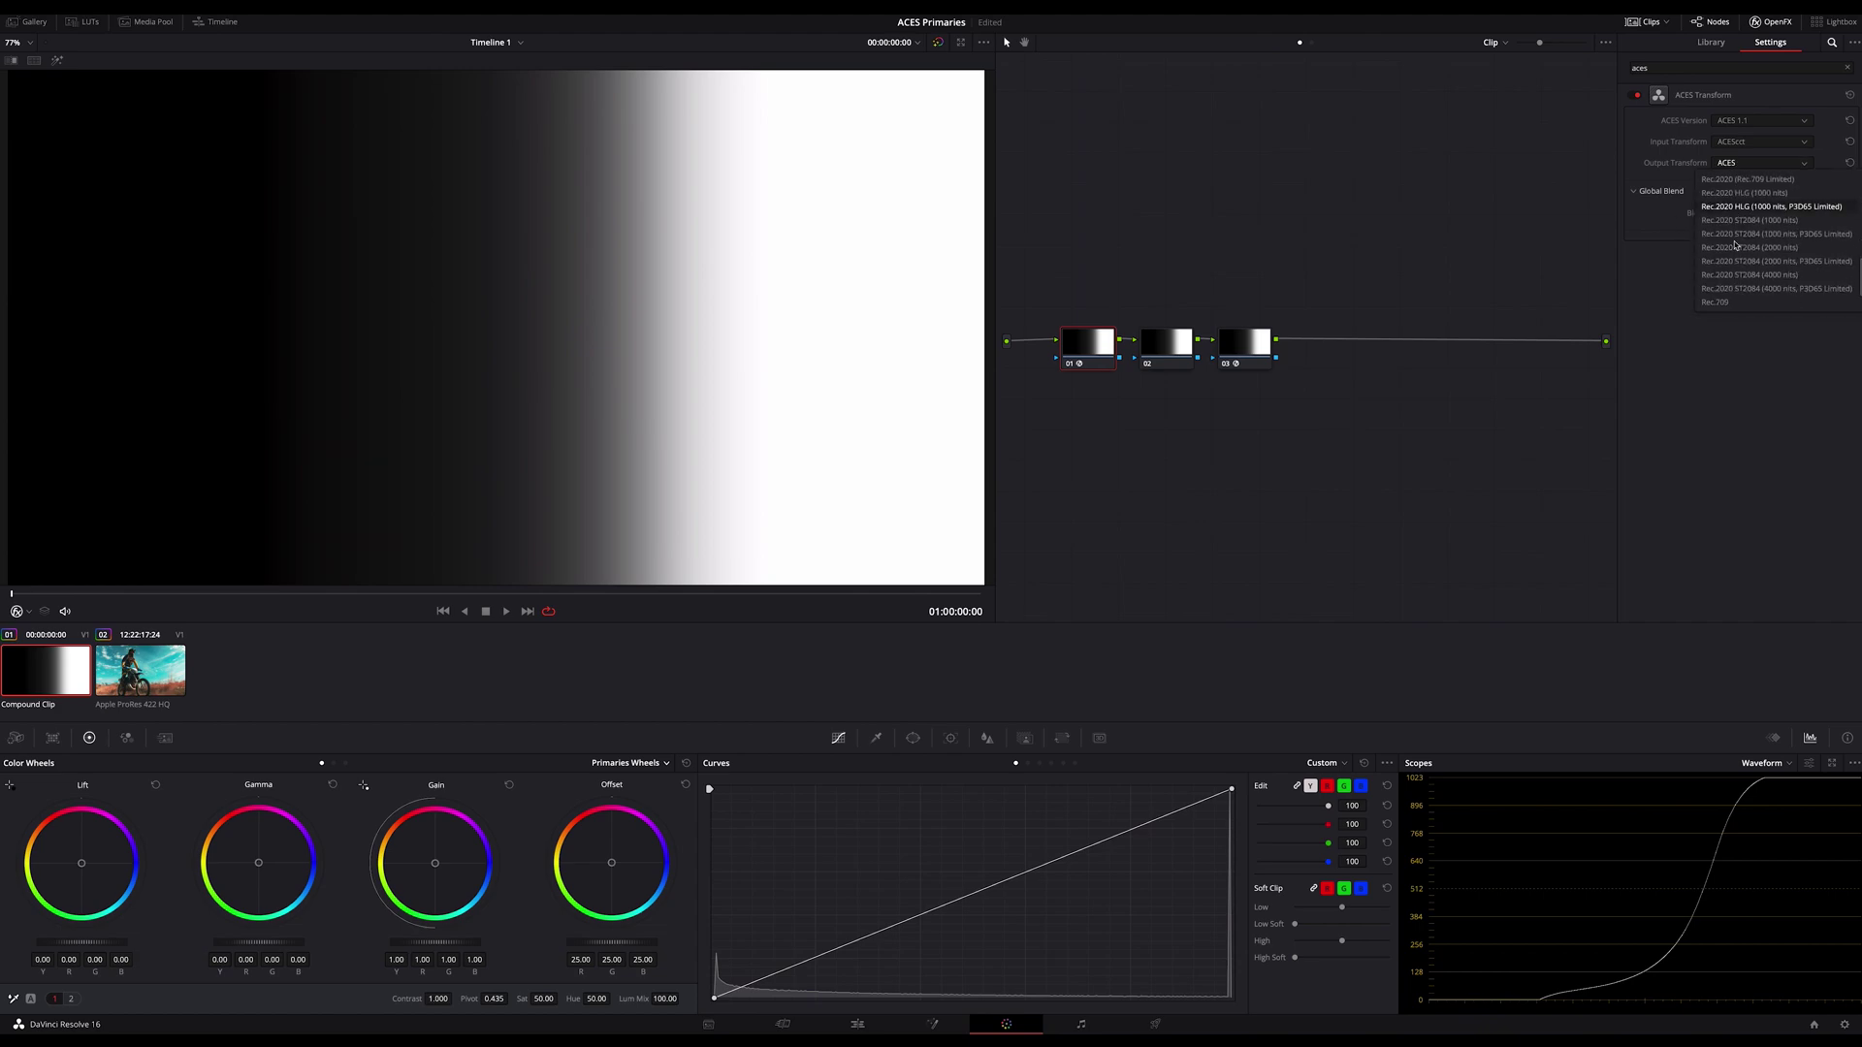
{"action": "left_click", "coordinate": [1725, 264]}
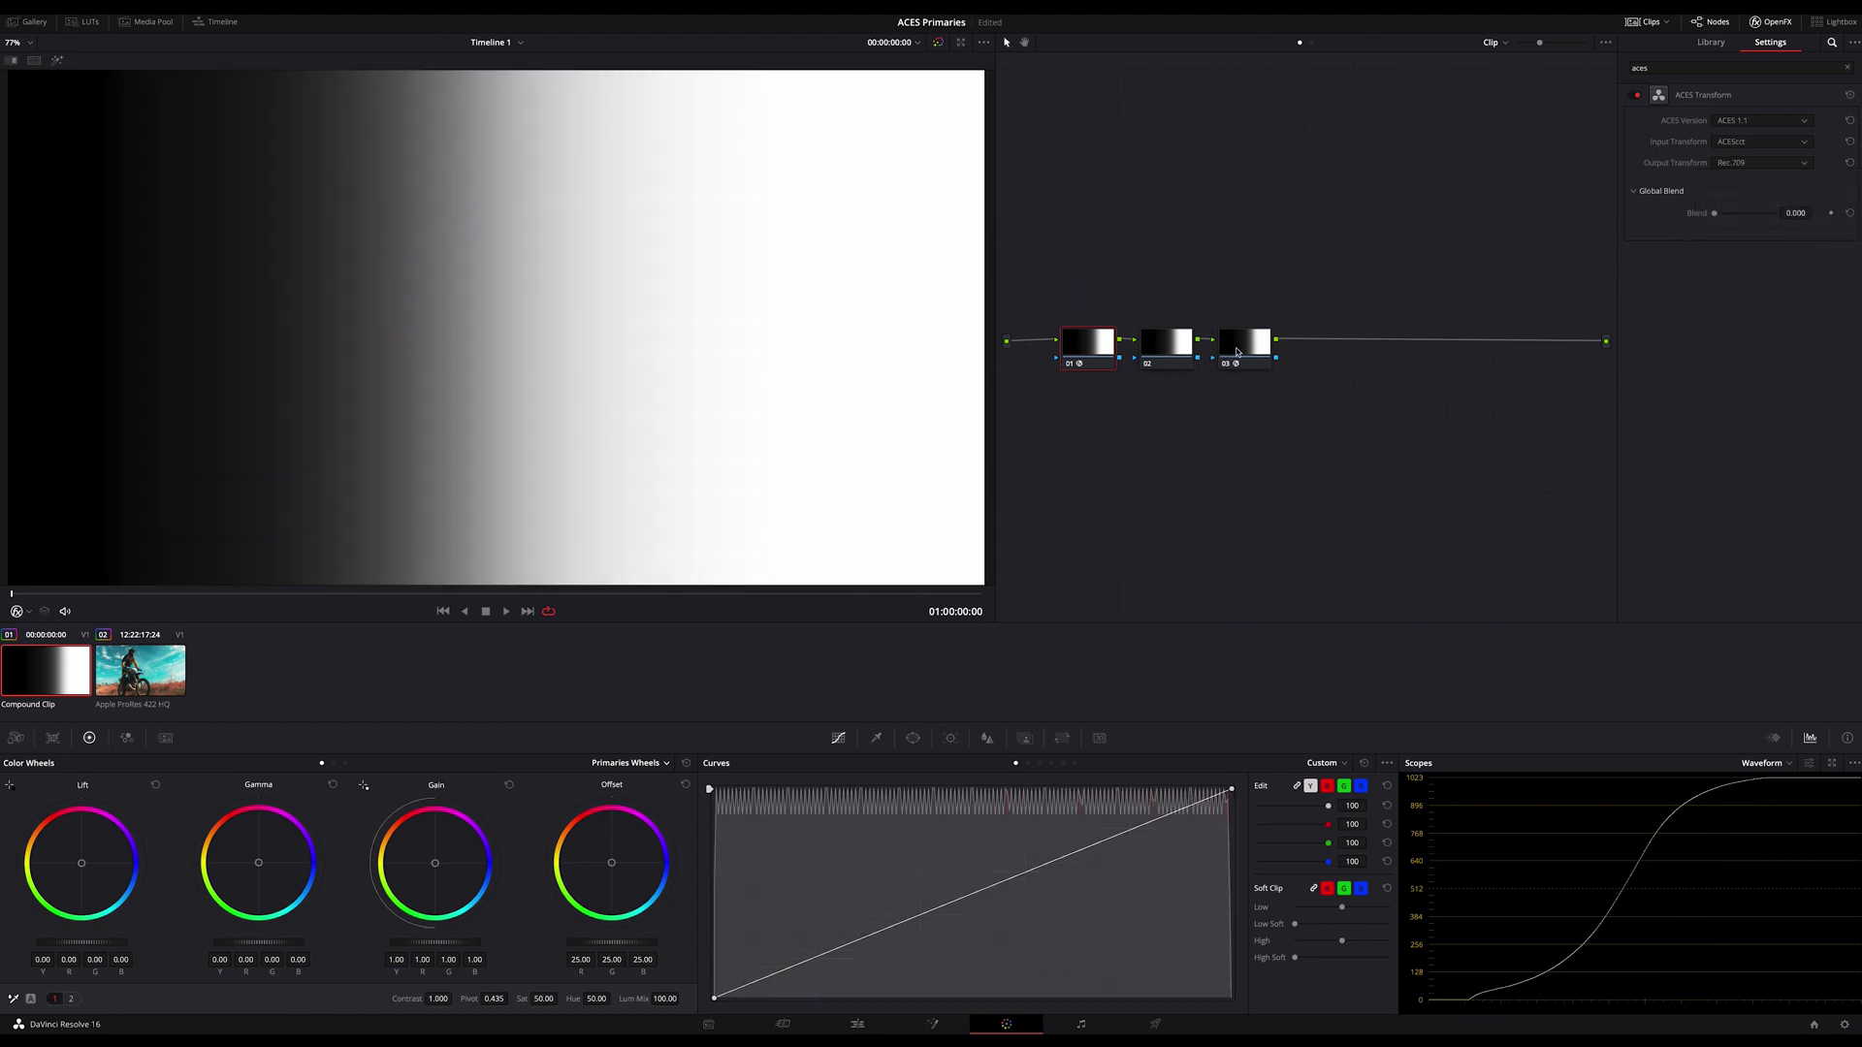
- Set node 03's ACES Transform to input Rec.709 and output ACEScct
{"action": "left_click", "coordinate": [1236, 351]}
{"action": "left_click", "coordinate": [1742, 142]}
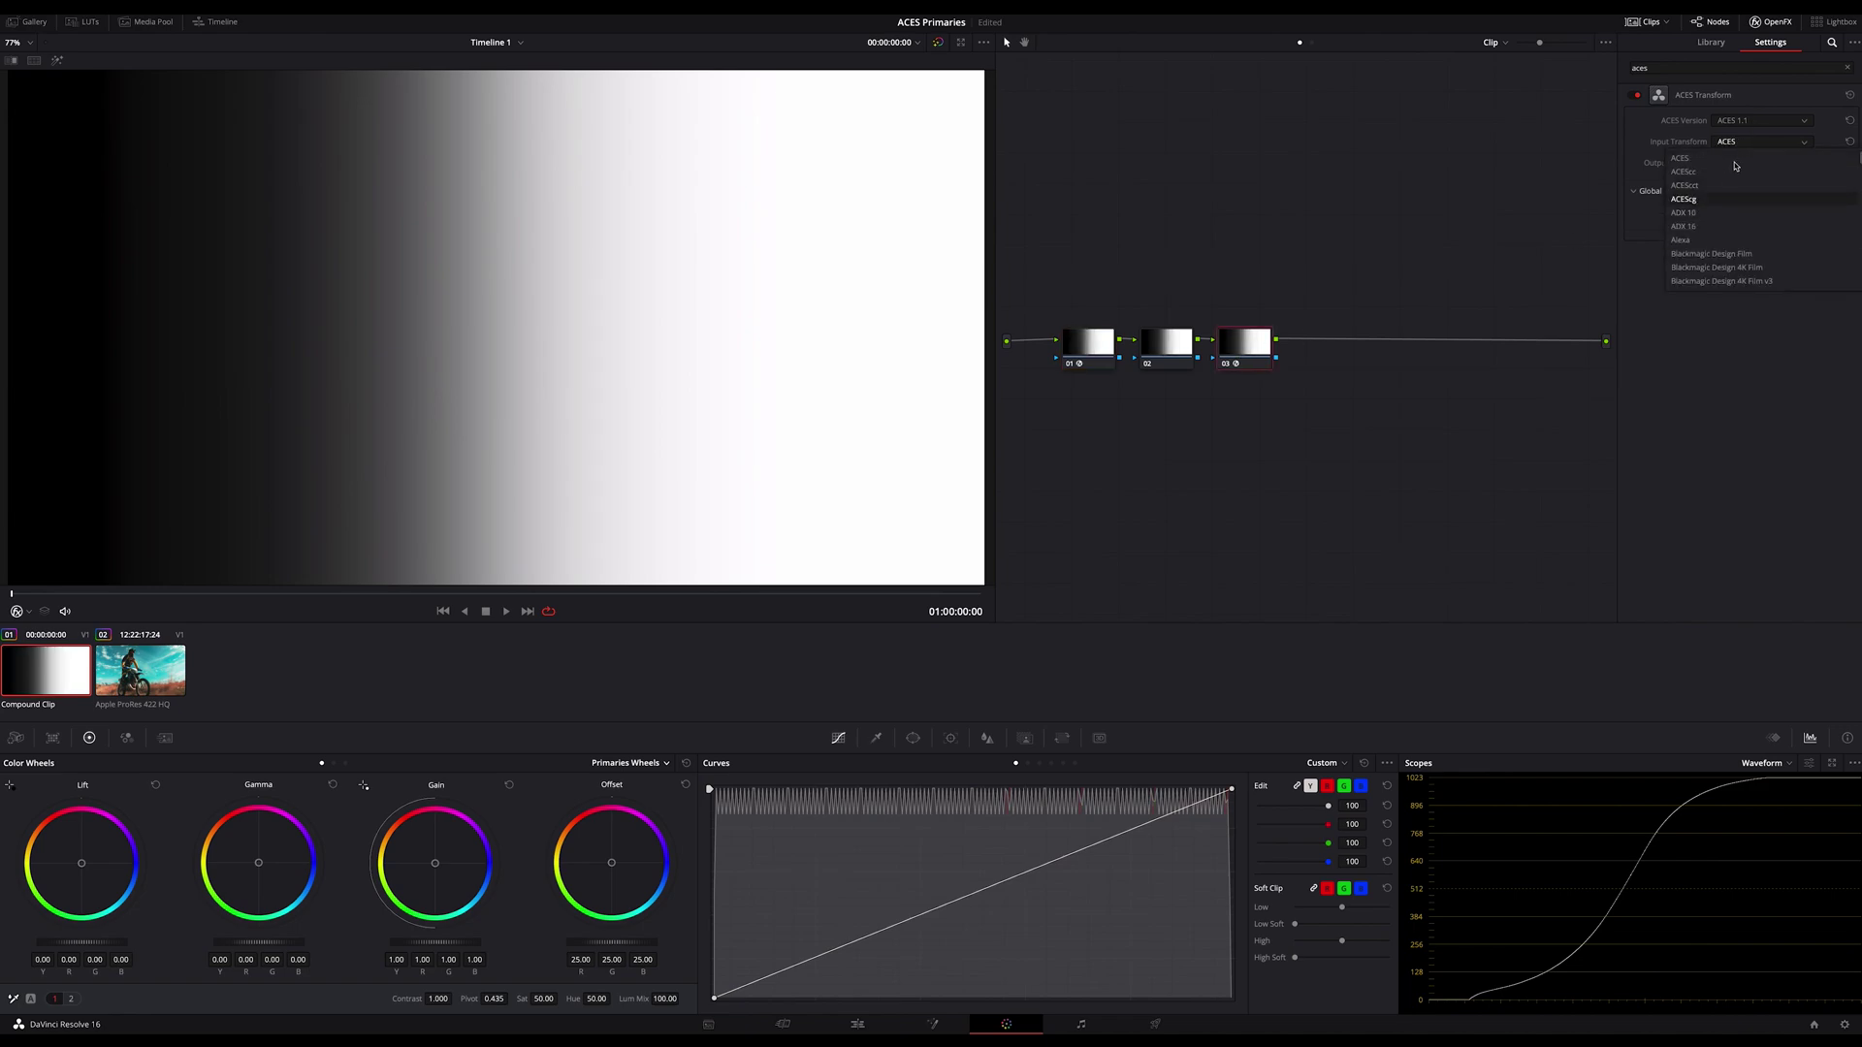
{"action": "scroll", "coordinate": [1734, 211], "scroll_direction": "down", "scroll_amount": 10}
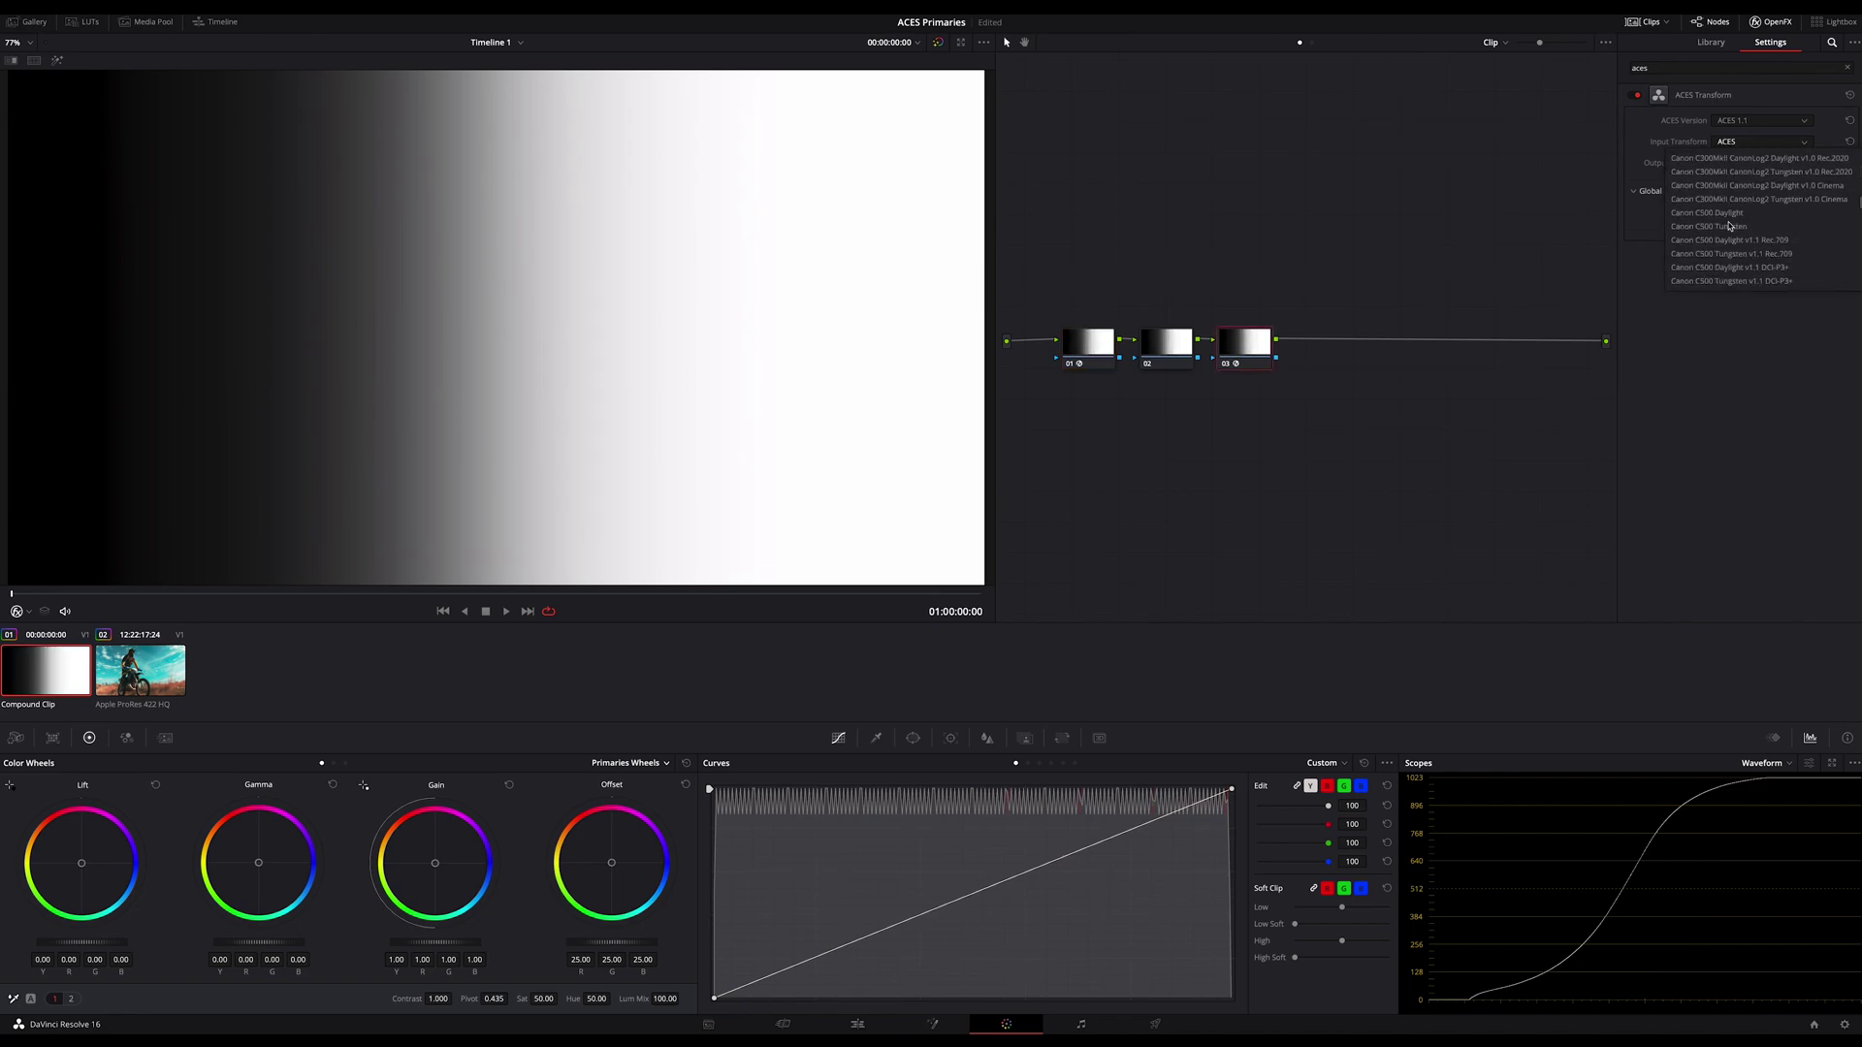
{"action": "scroll", "coordinate": [1729, 226], "scroll_direction": "down", "scroll_amount": 15}
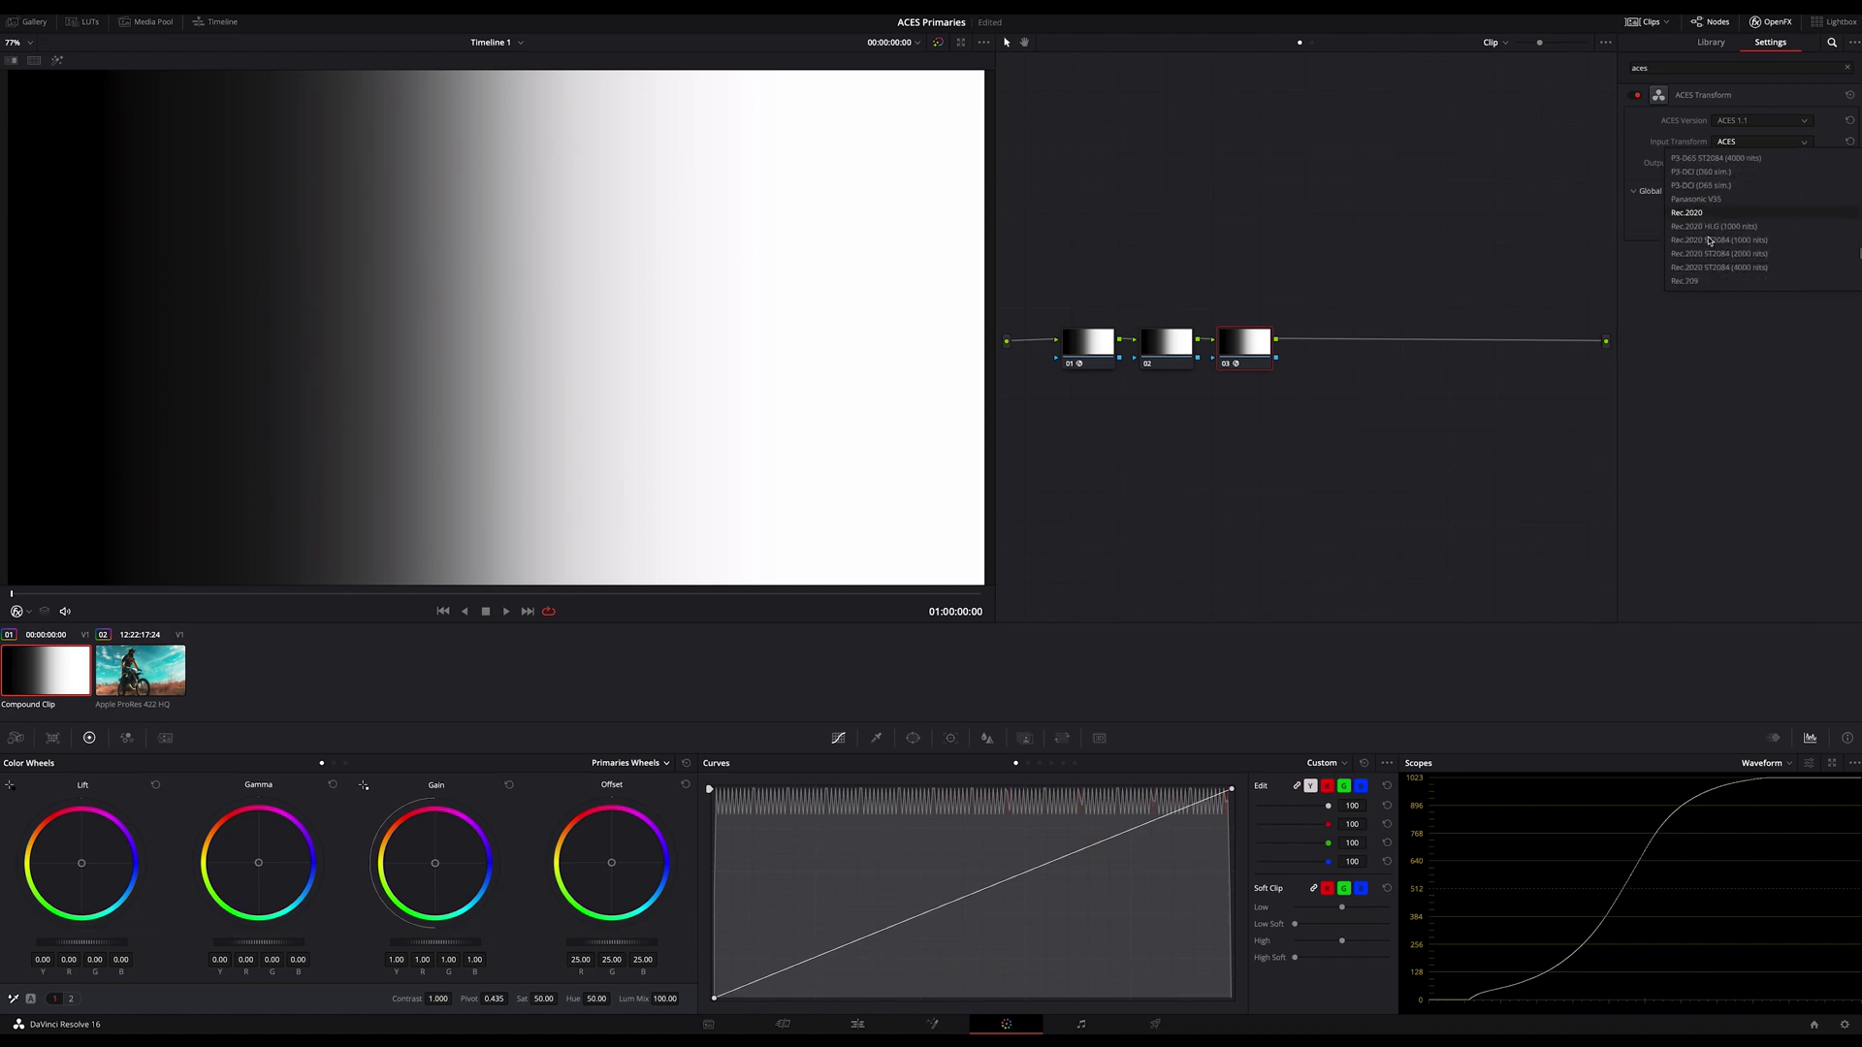
{"action": "left_click", "coordinate": [1688, 199]}
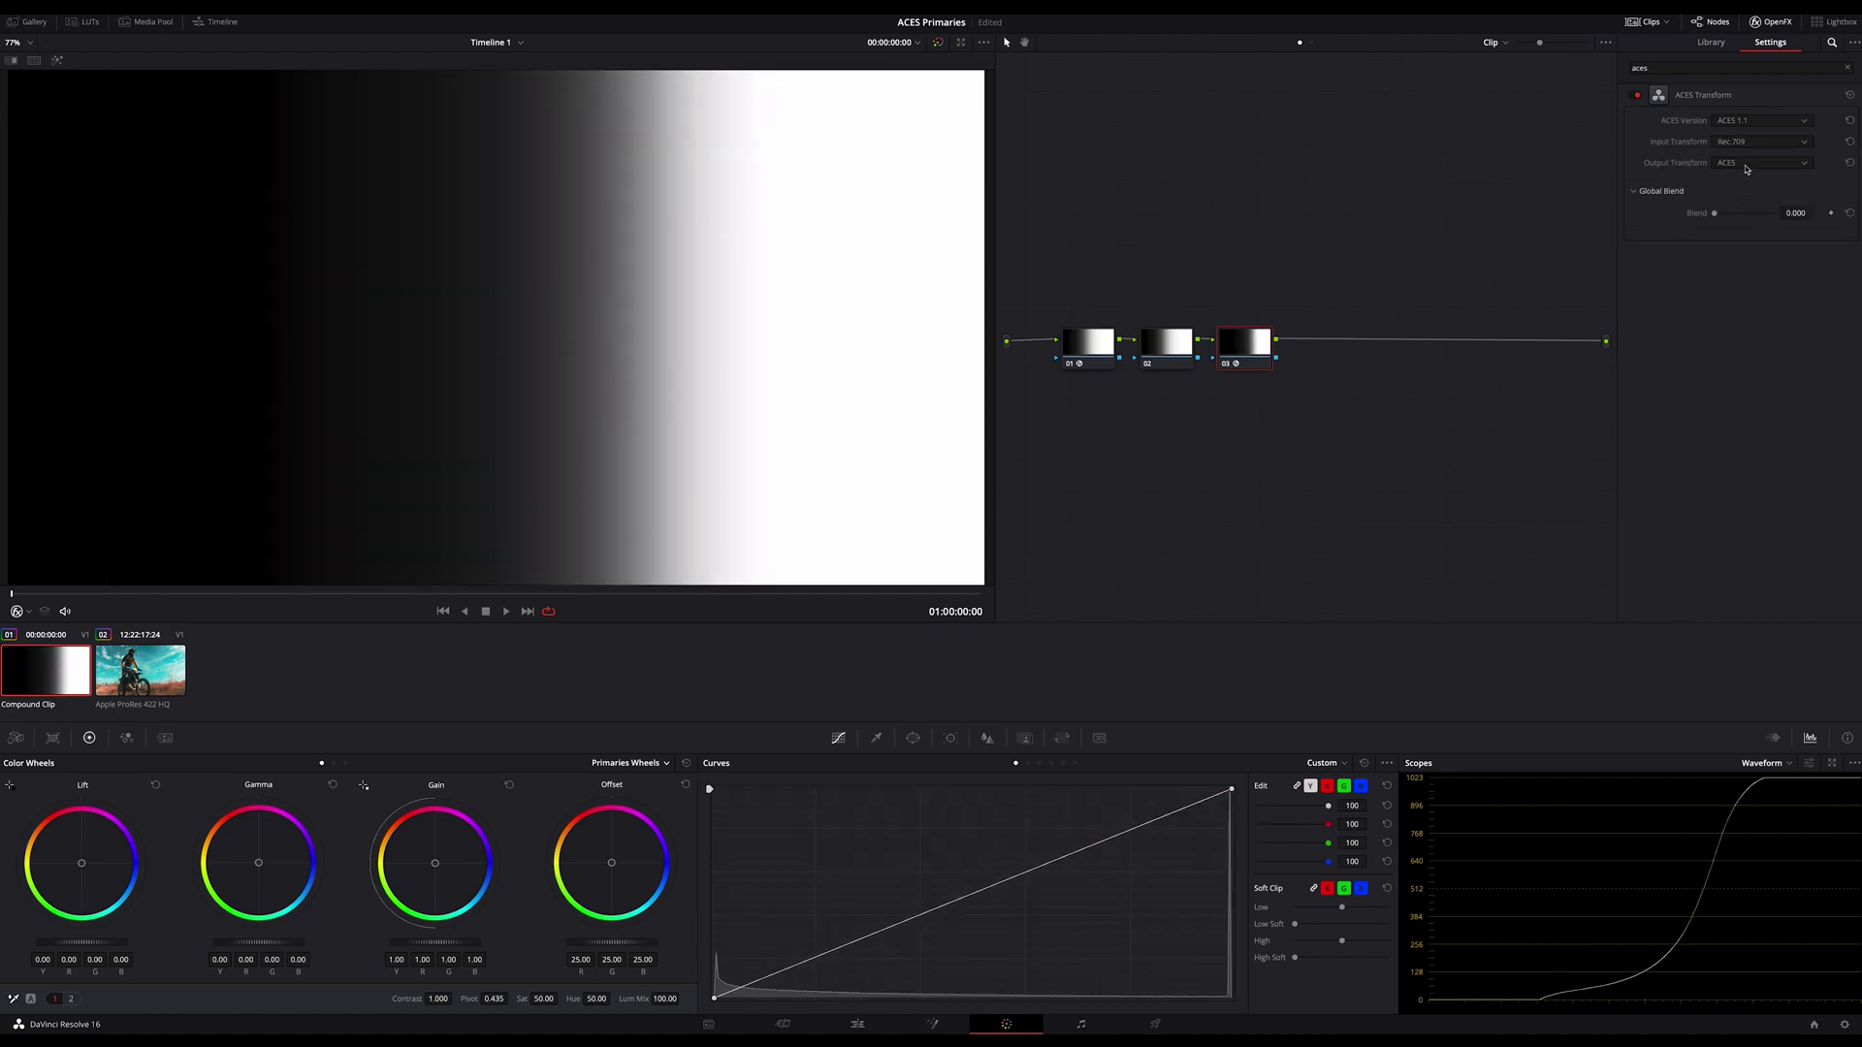
{"action": "left_click", "coordinate": [1745, 165]}
{"action": "left_click", "coordinate": [1715, 207]}
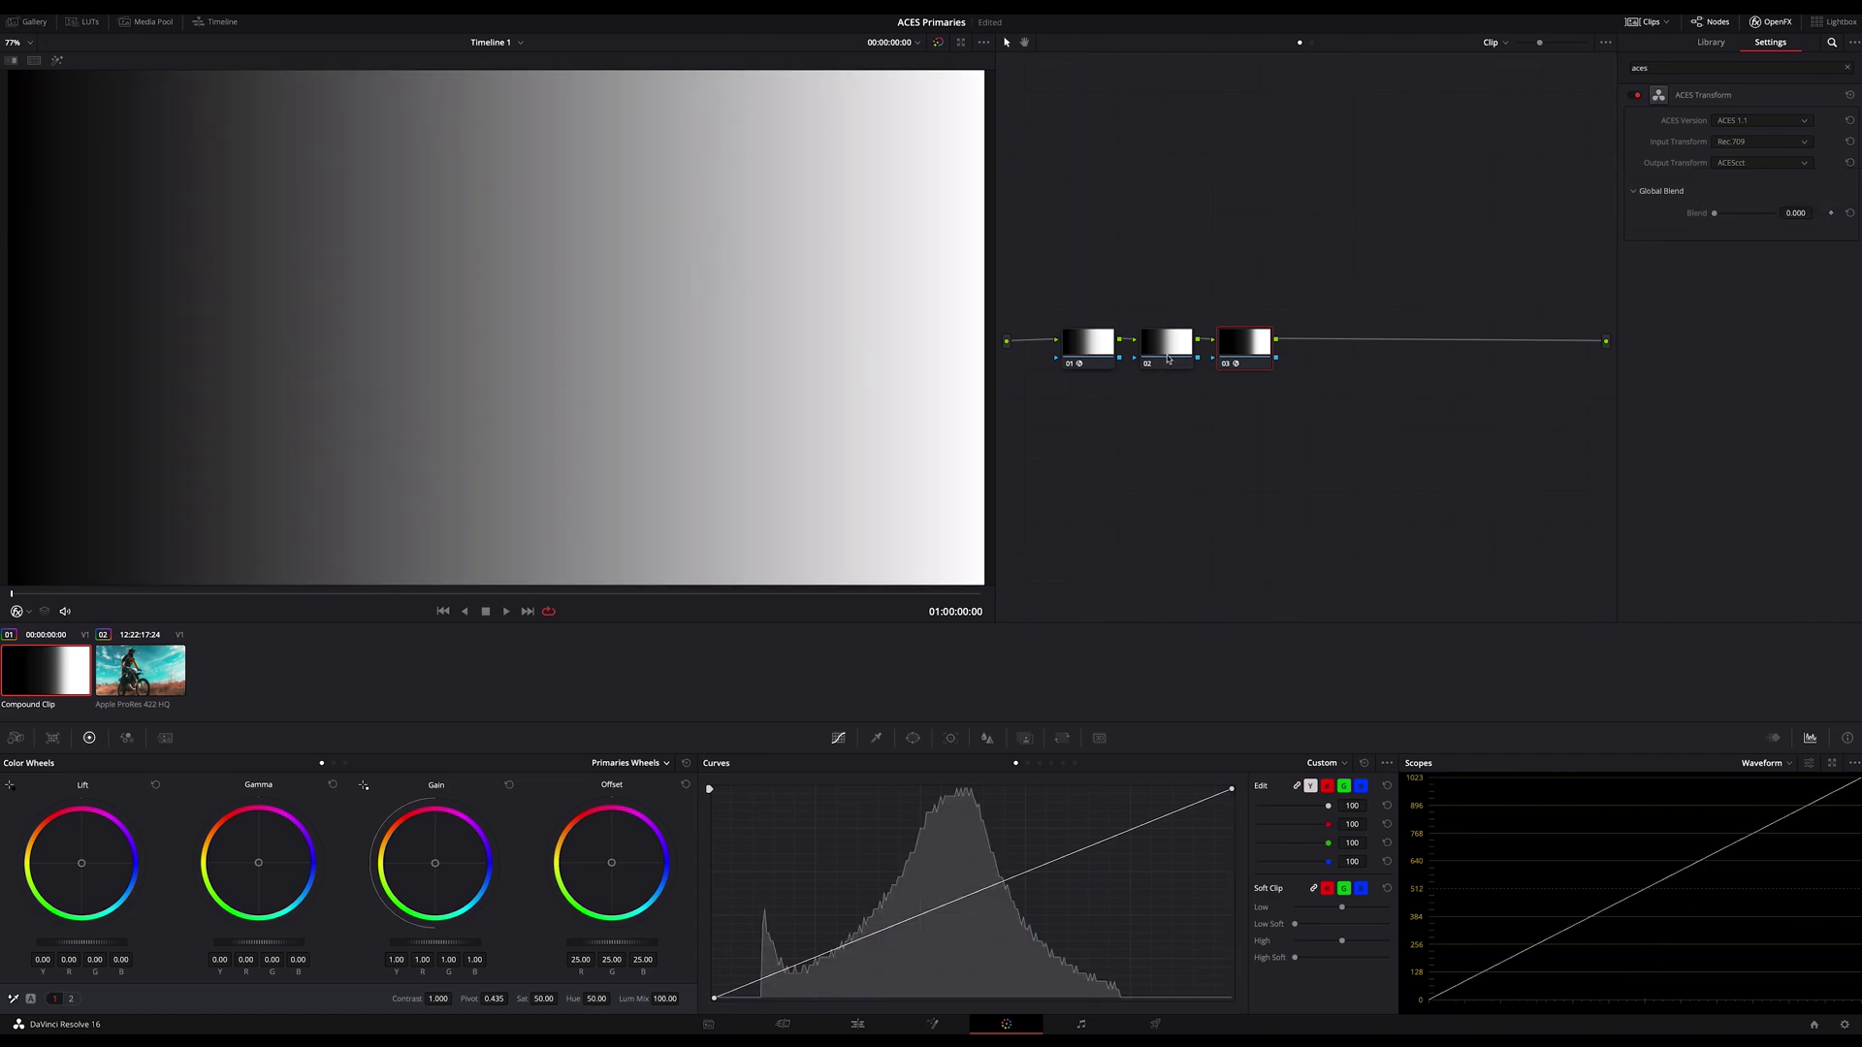
{"action": "left_click", "coordinate": [1168, 359]}
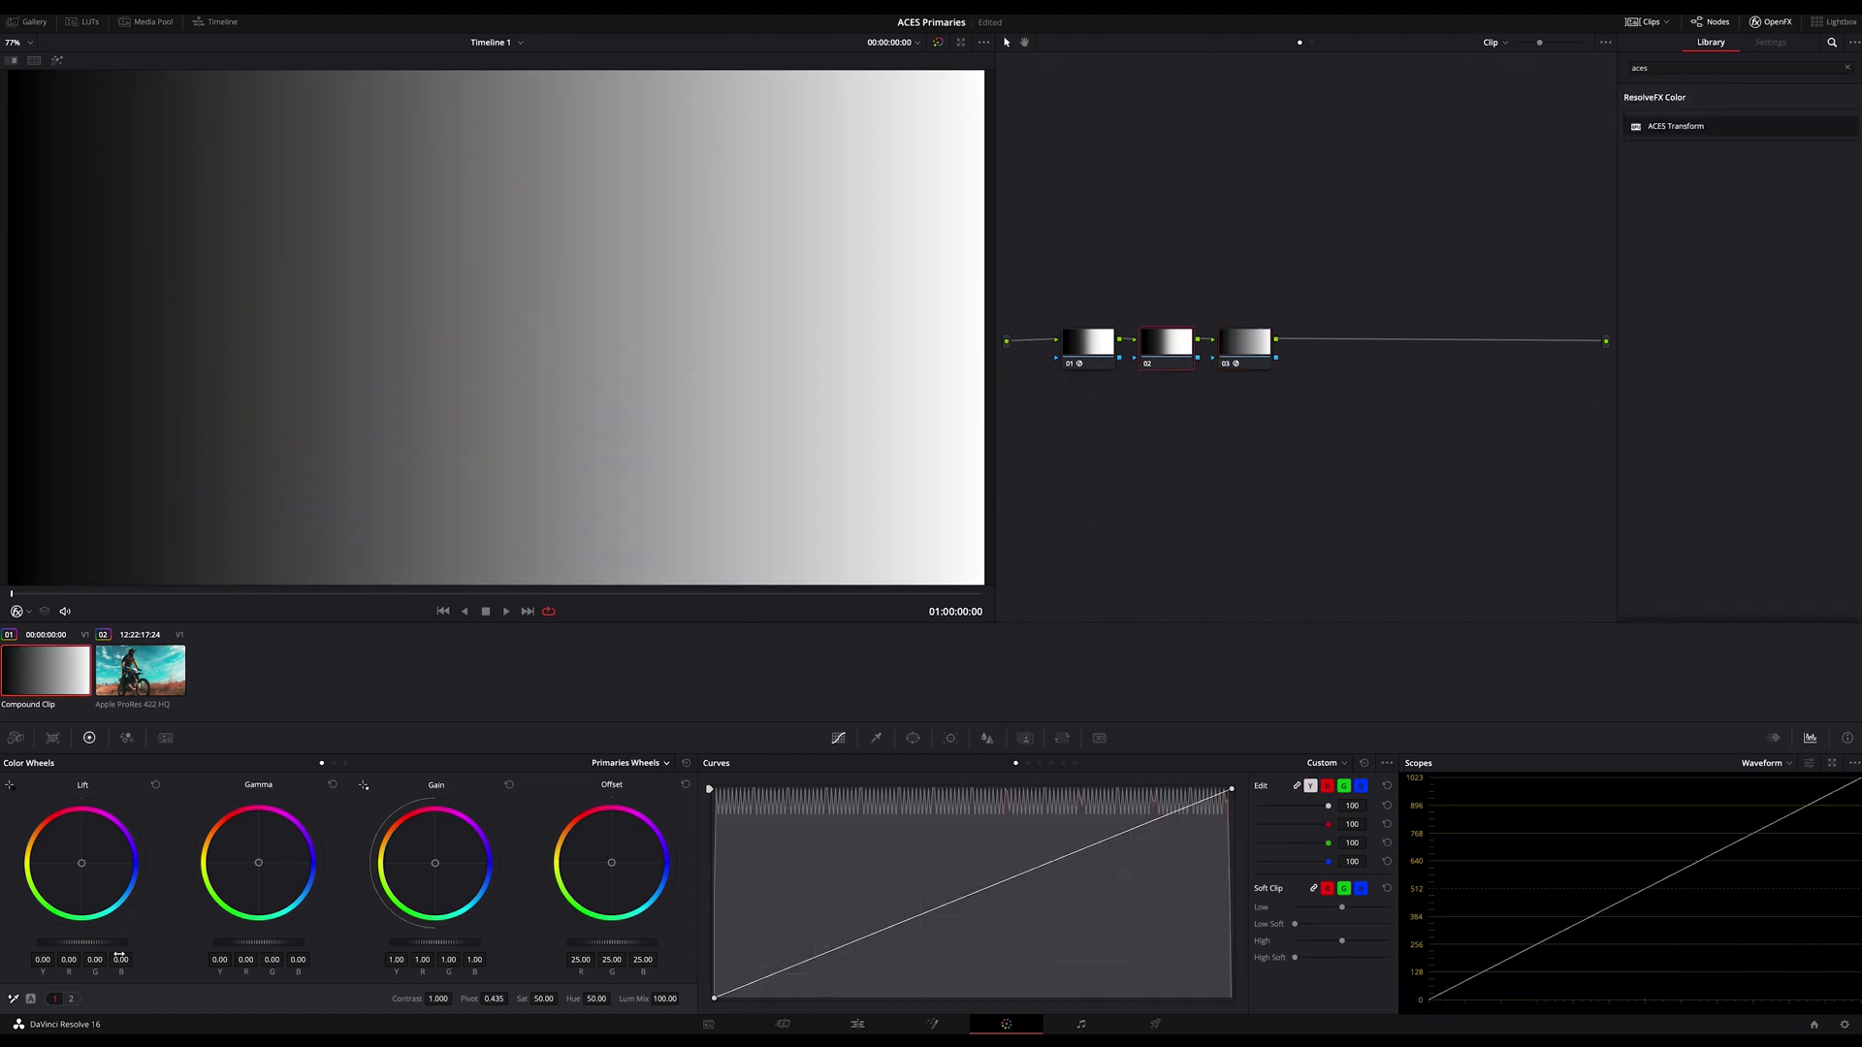
- Test lift and gamma on node 02, then reset both to default
{"action": "left_click_drag", "start_coordinate": [81, 941], "coordinate": [106, 942]}
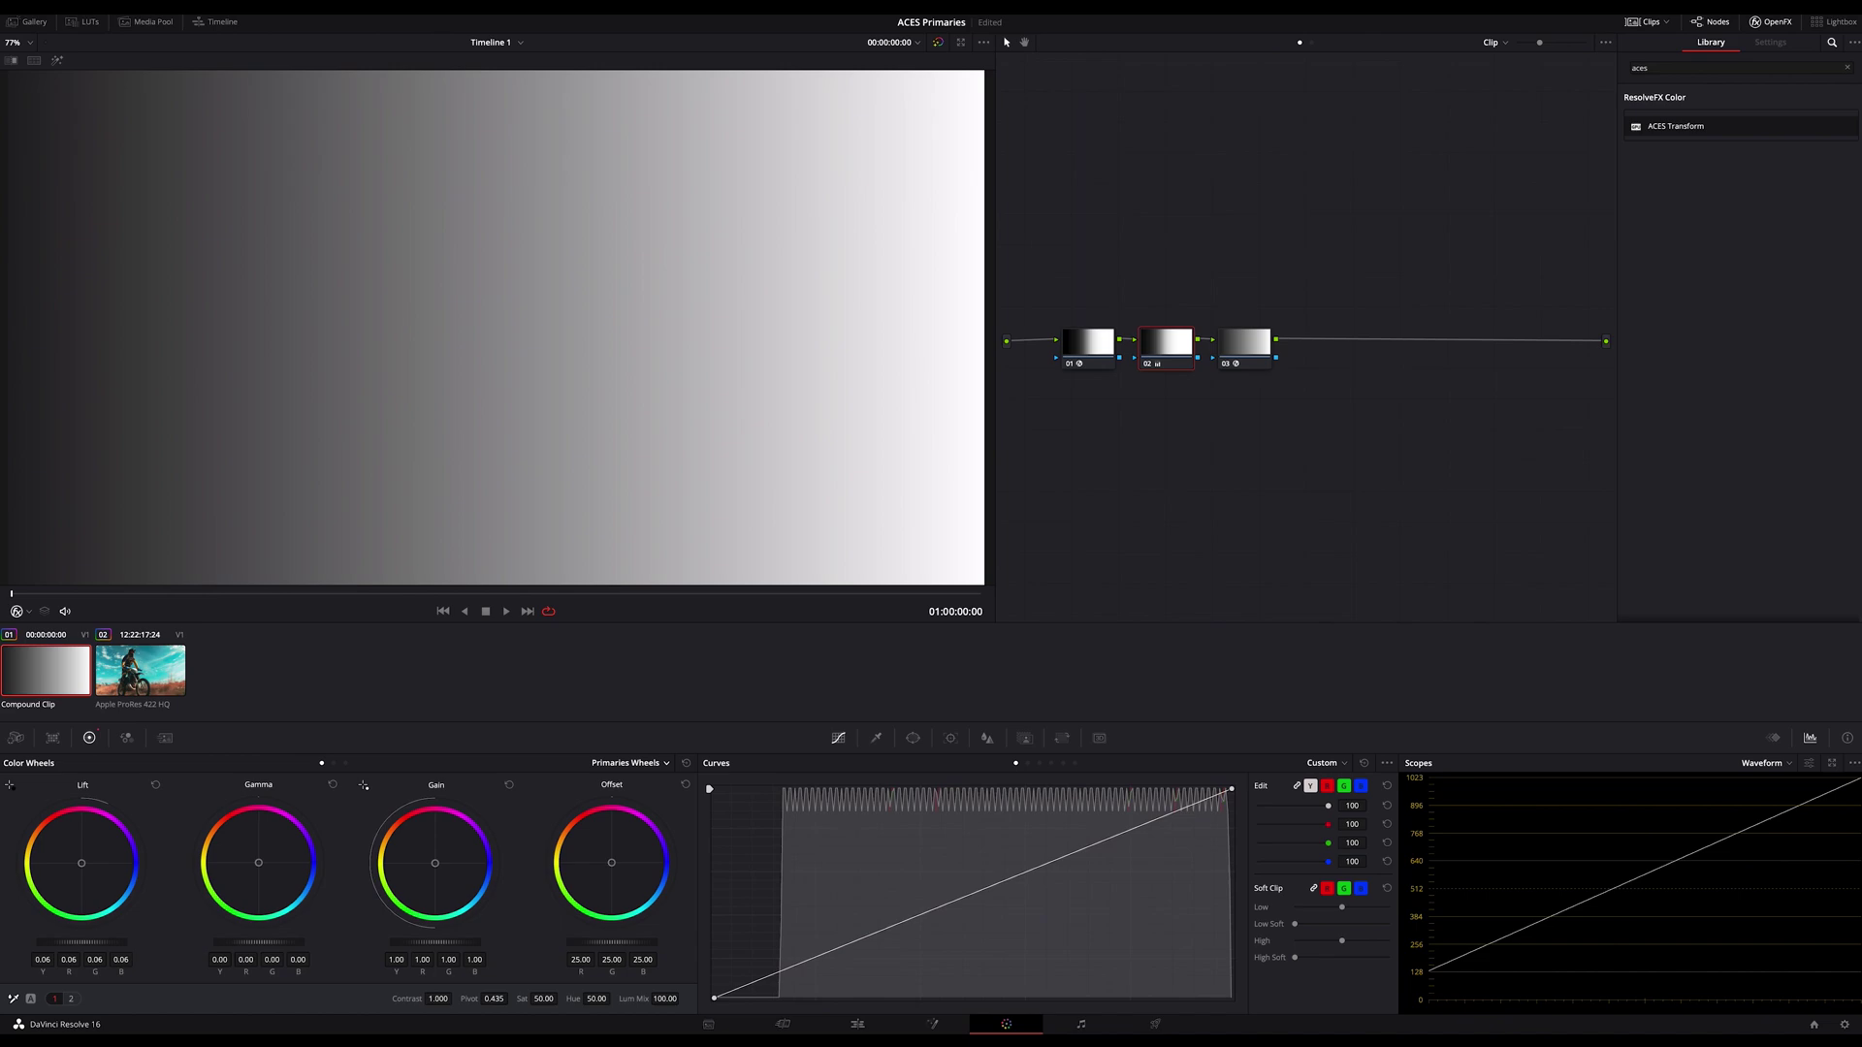
{"action": "left_click_drag", "start_coordinate": [81, 941], "coordinate": [55, 943]}
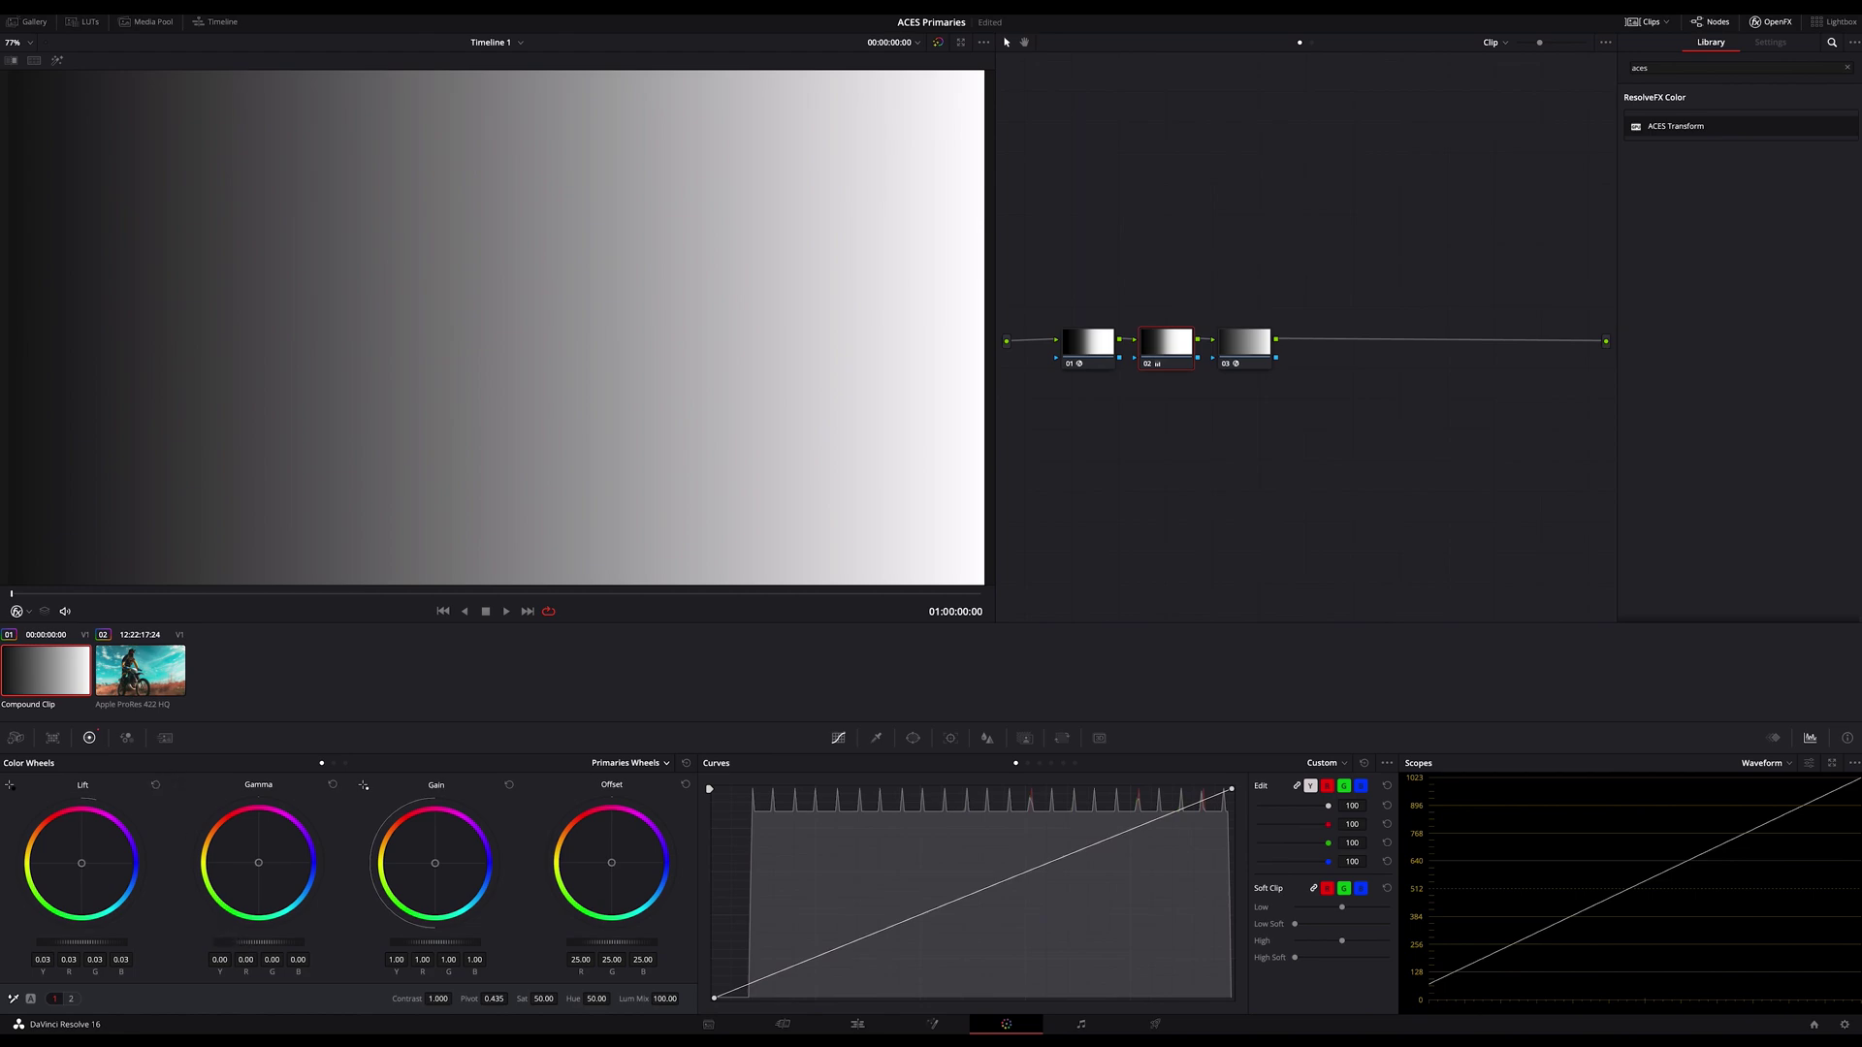
{"action": "left_click_drag", "start_coordinate": [258, 942], "coordinate": [291, 941]}
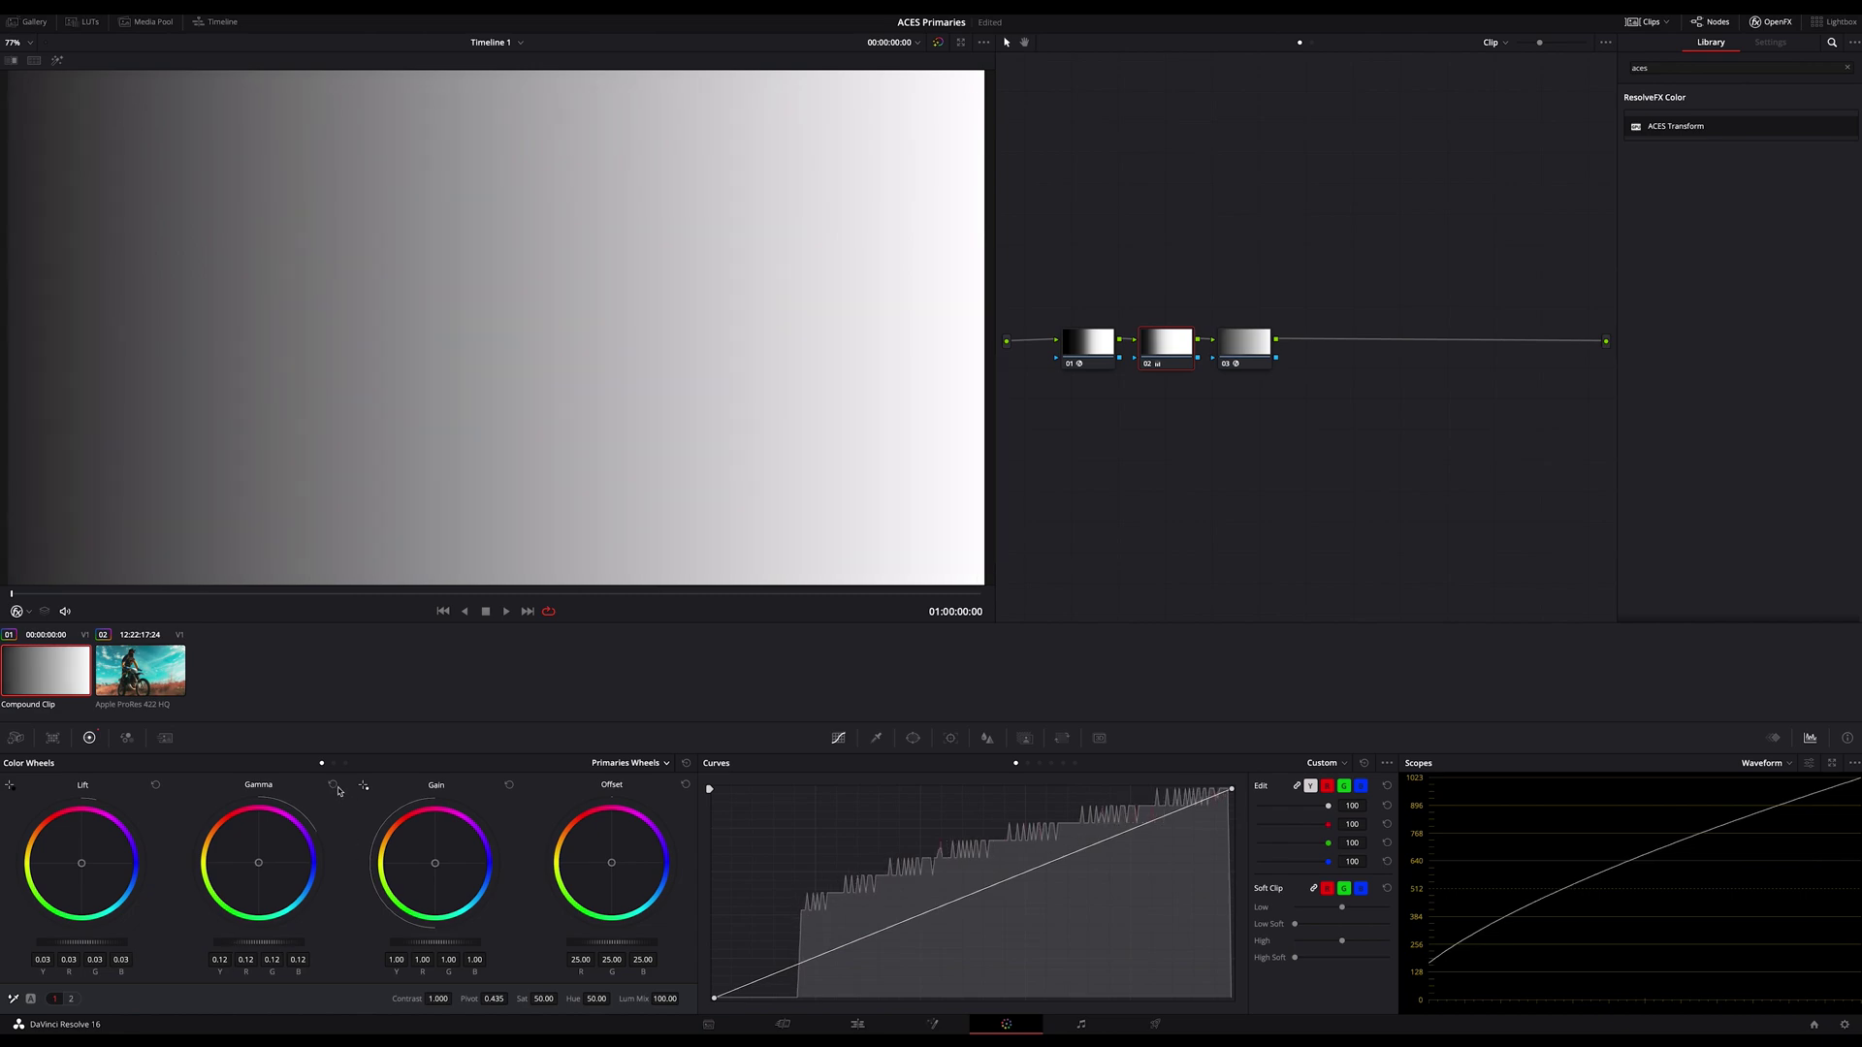
{"action": "left_click", "coordinate": [334, 785]}
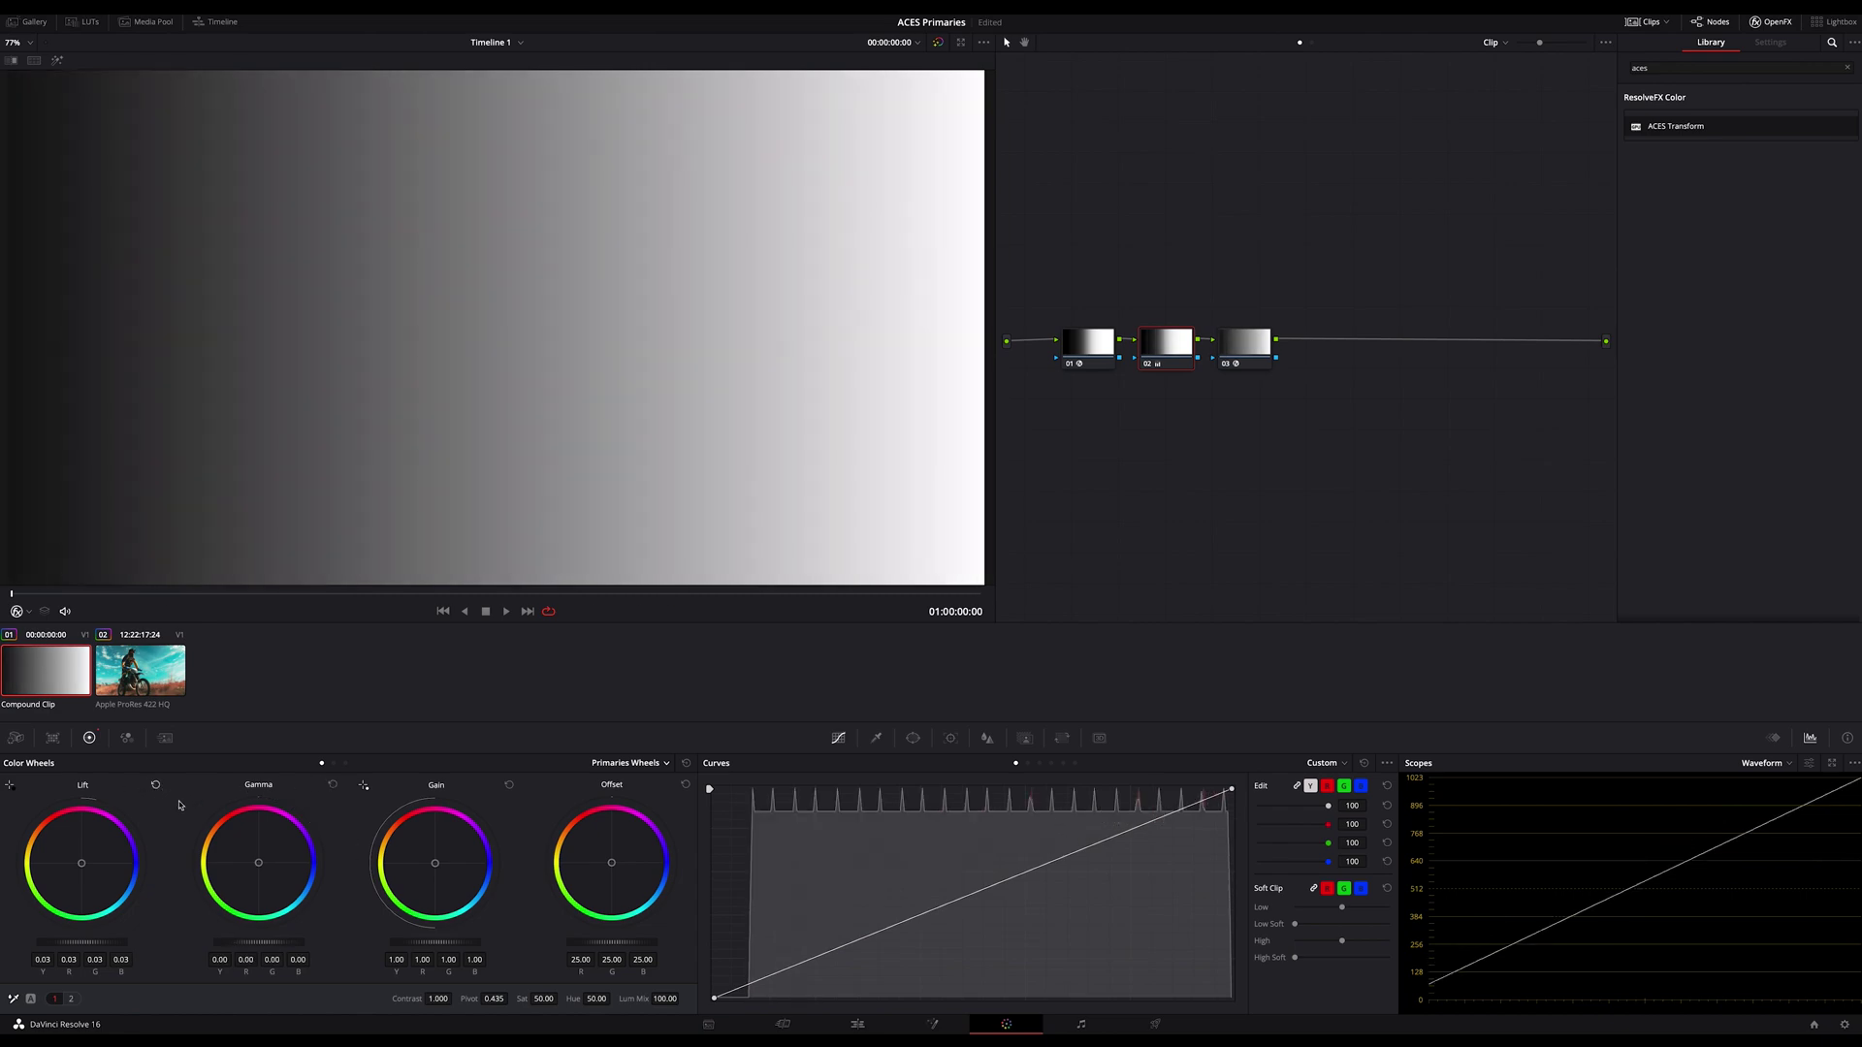
{"action": "left_click", "coordinate": [155, 786]}
- Test gain on node 02, reset it, and close the effects library
{"action": "left_click_drag", "start_coordinate": [435, 942], "coordinate": [456, 942]}
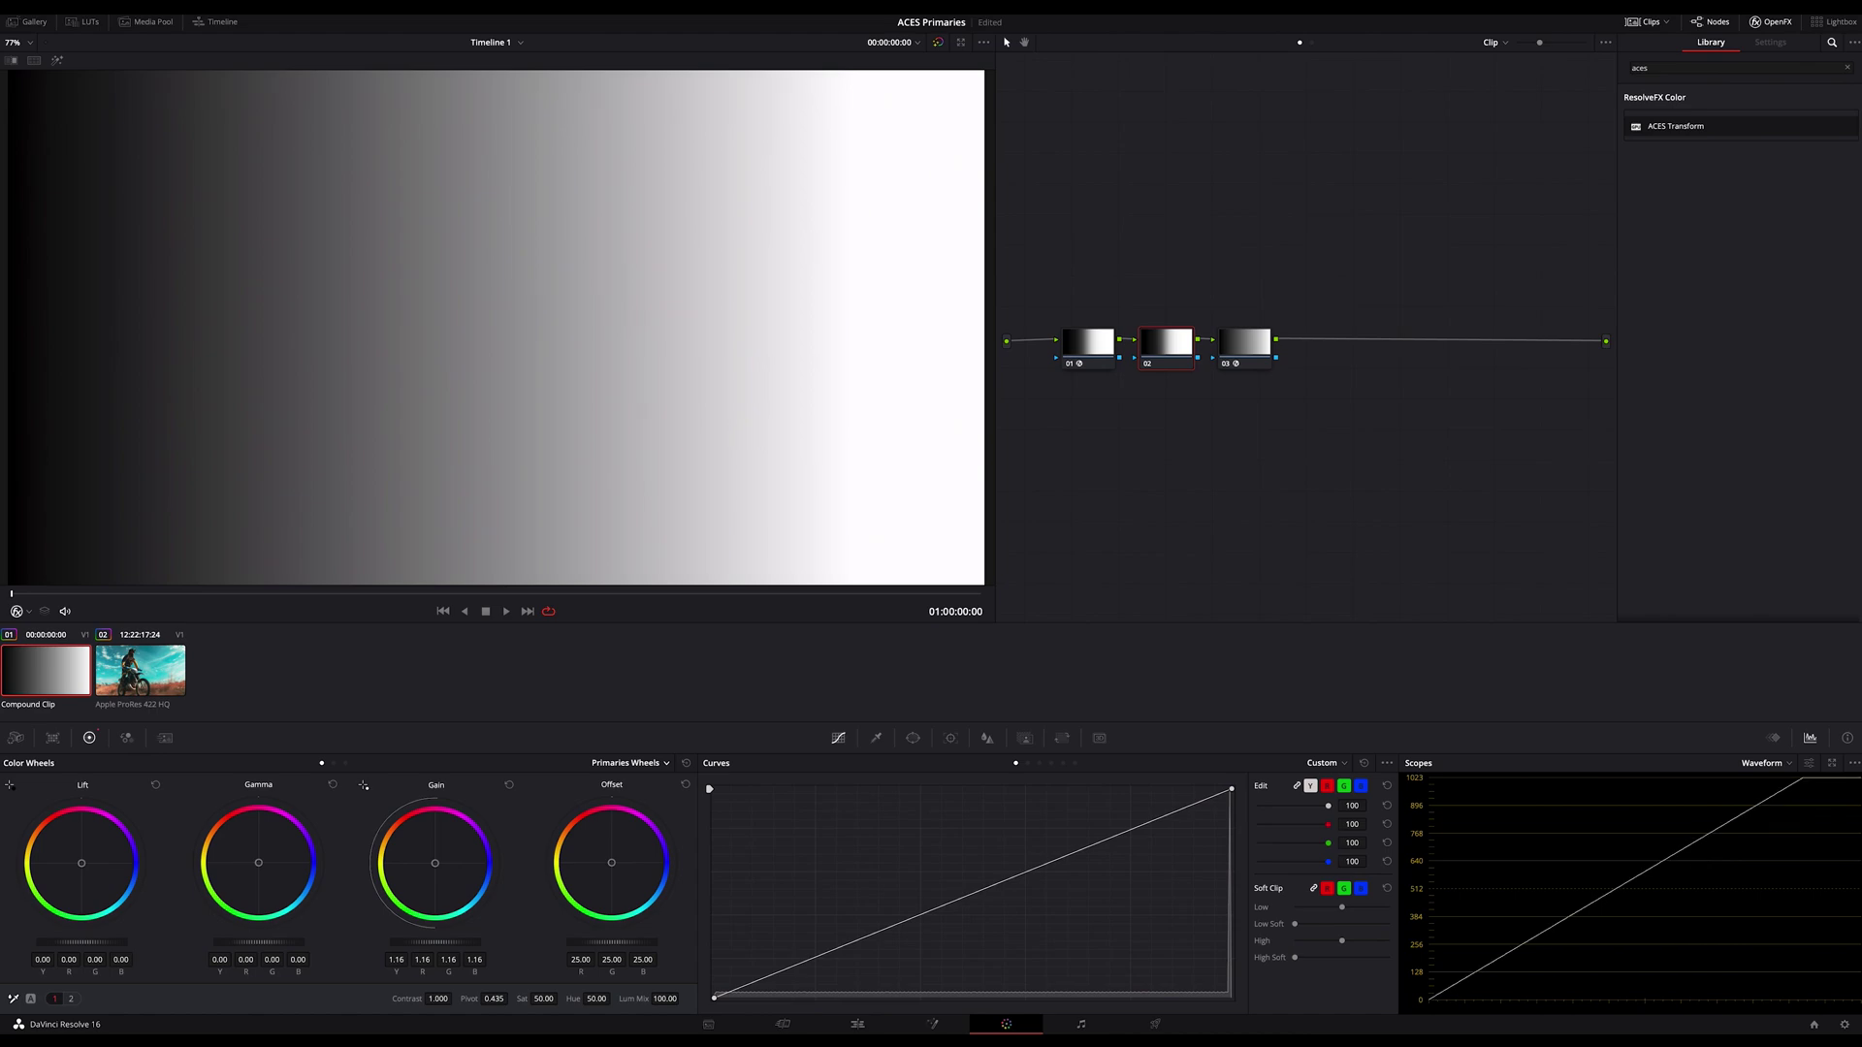
{"action": "left_click", "coordinate": [509, 785]}
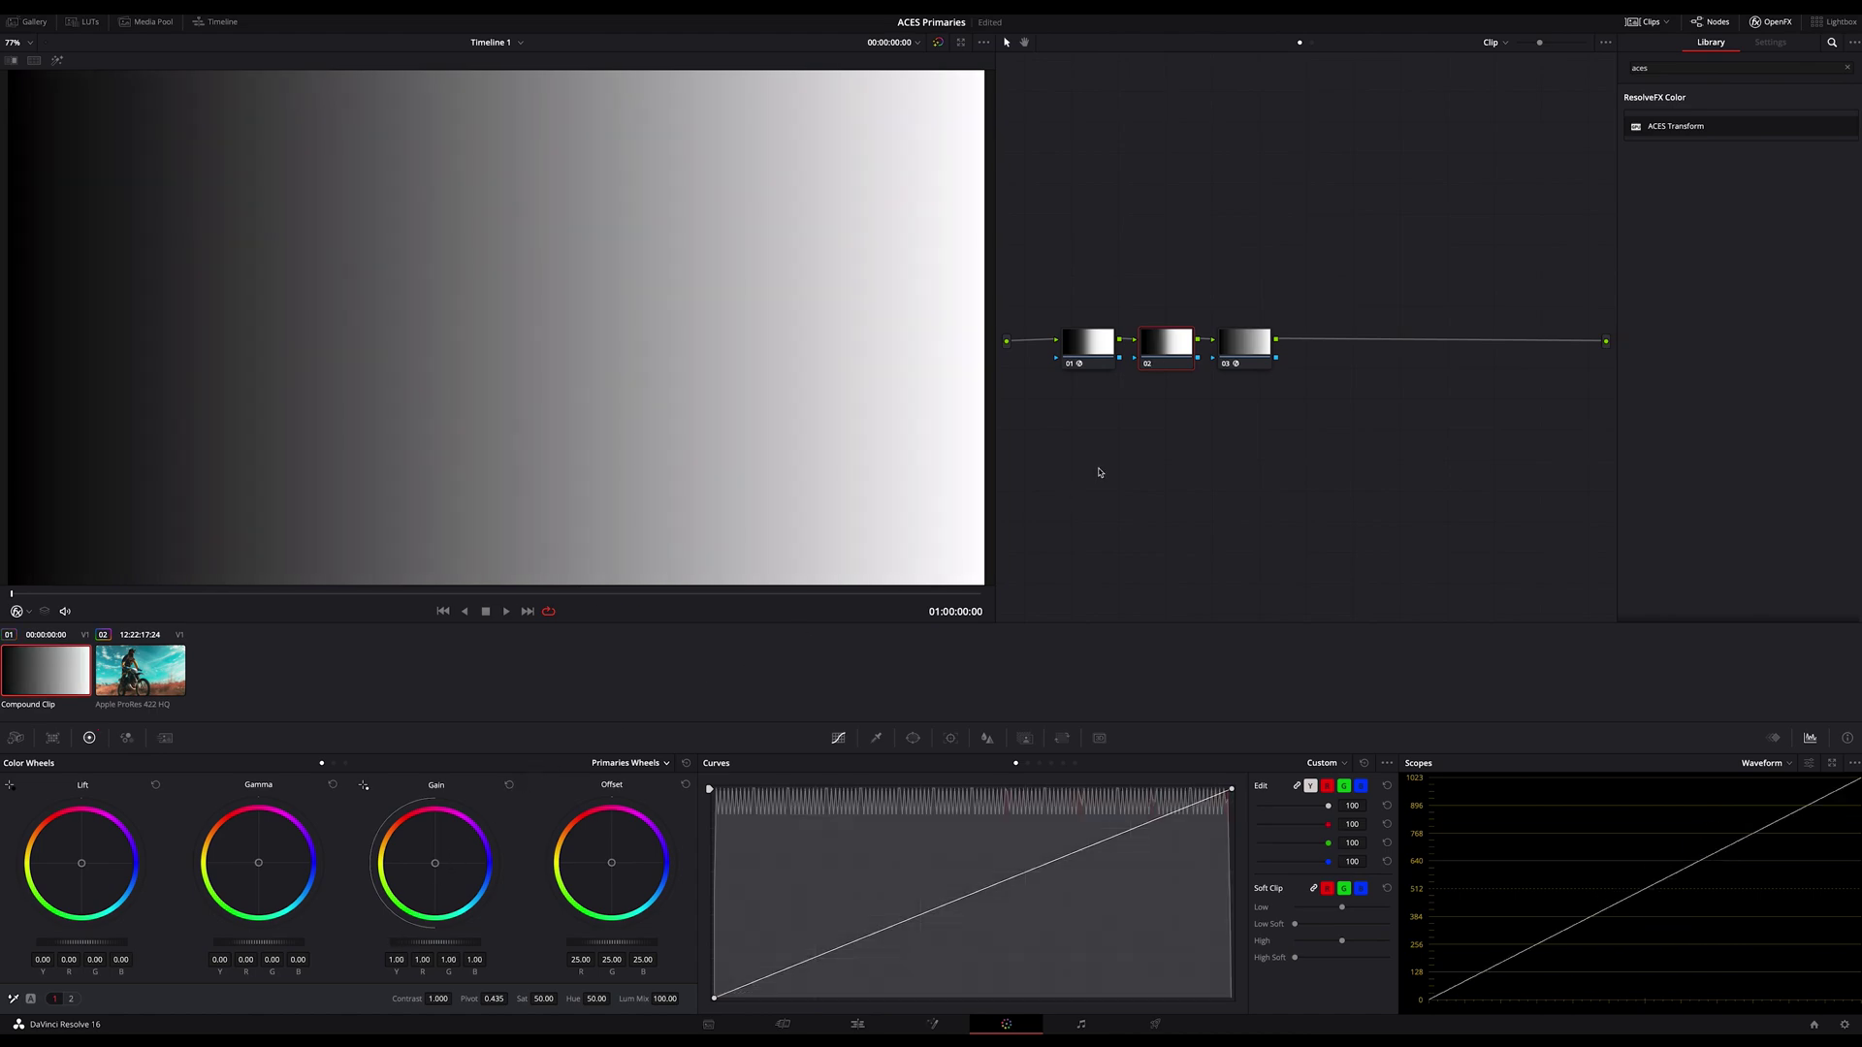
{"action": "left_click", "coordinate": [1778, 22]}
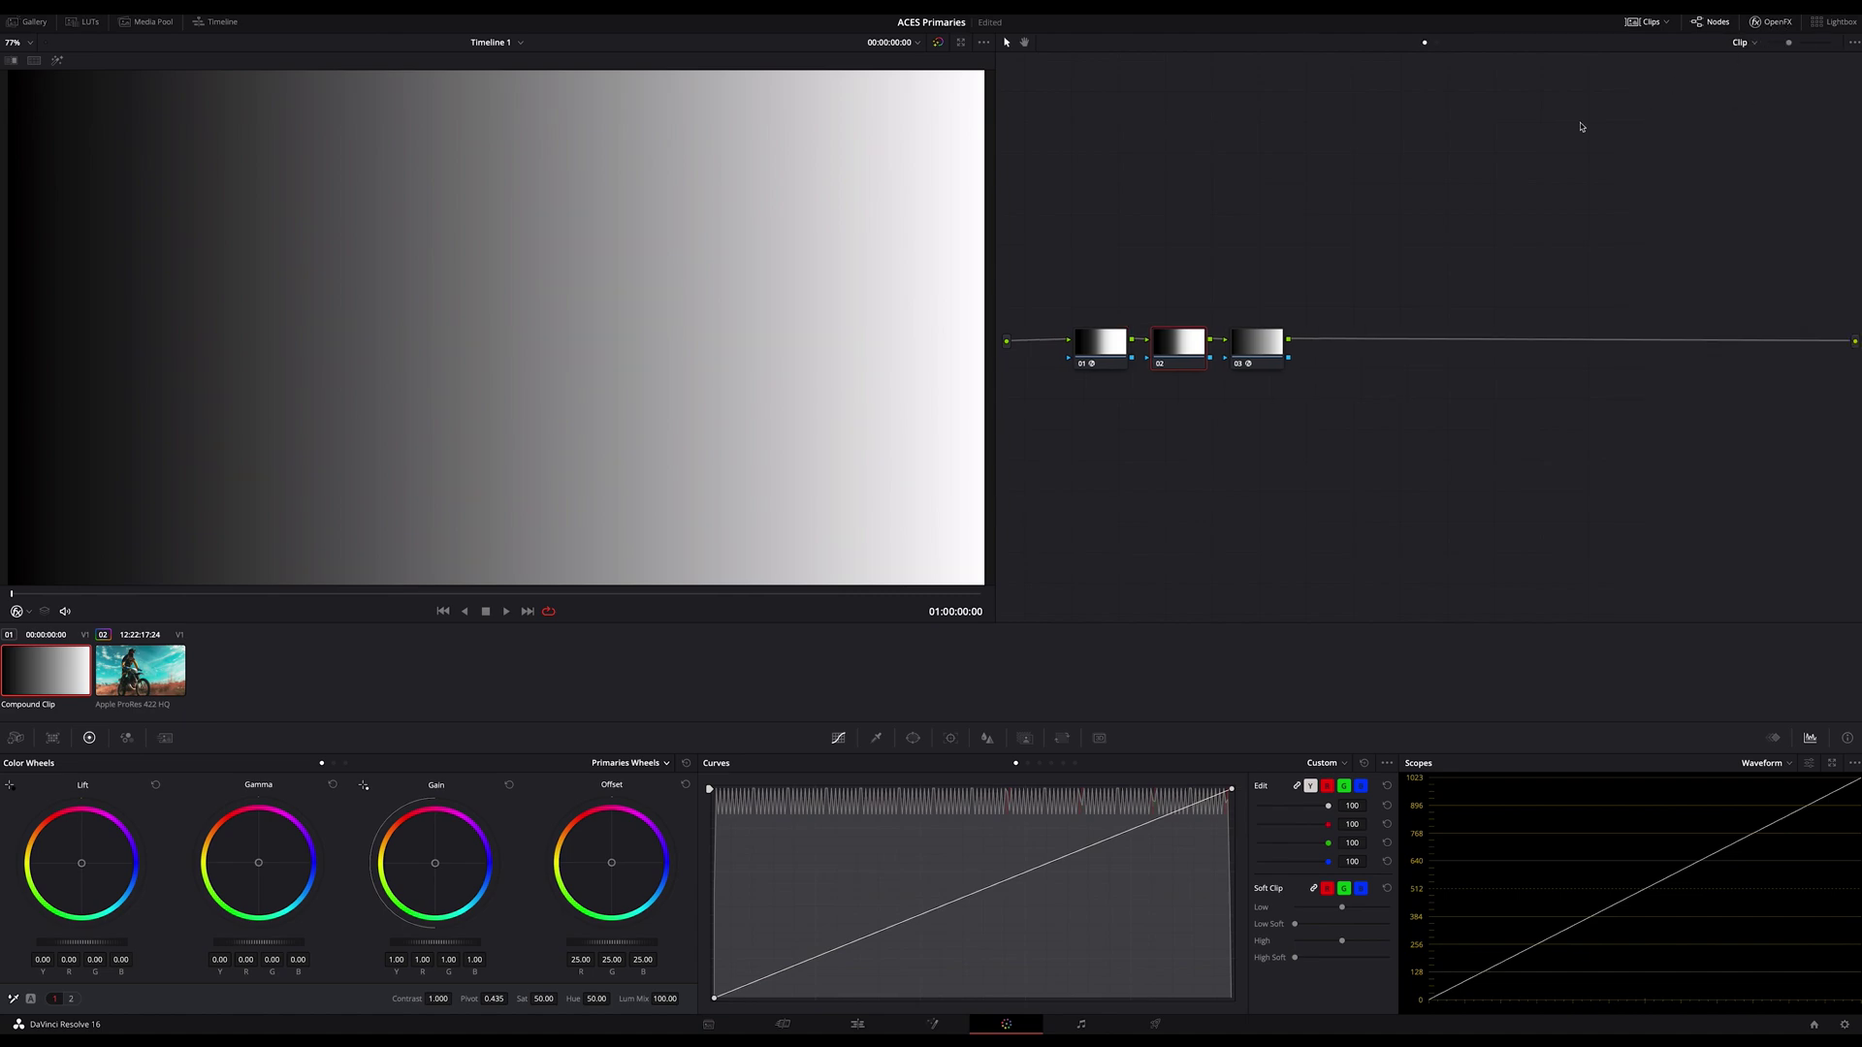
- Select node 02 and raise its gamma to about 0.05
{"action": "left_click", "coordinate": [1264, 346]}
{"action": "left_click", "coordinate": [1110, 354]}
{"action": "left_click", "coordinate": [1179, 346]}
{"action": "mouse_move", "coordinate": [258, 941]}
{"action": "left_mouse_down"}
{"action": "mouse_move", "coordinate": [281, 941]}
{"action": "mouse_move", "coordinate": [230, 947]}
{"action": "left_mouse_up"}
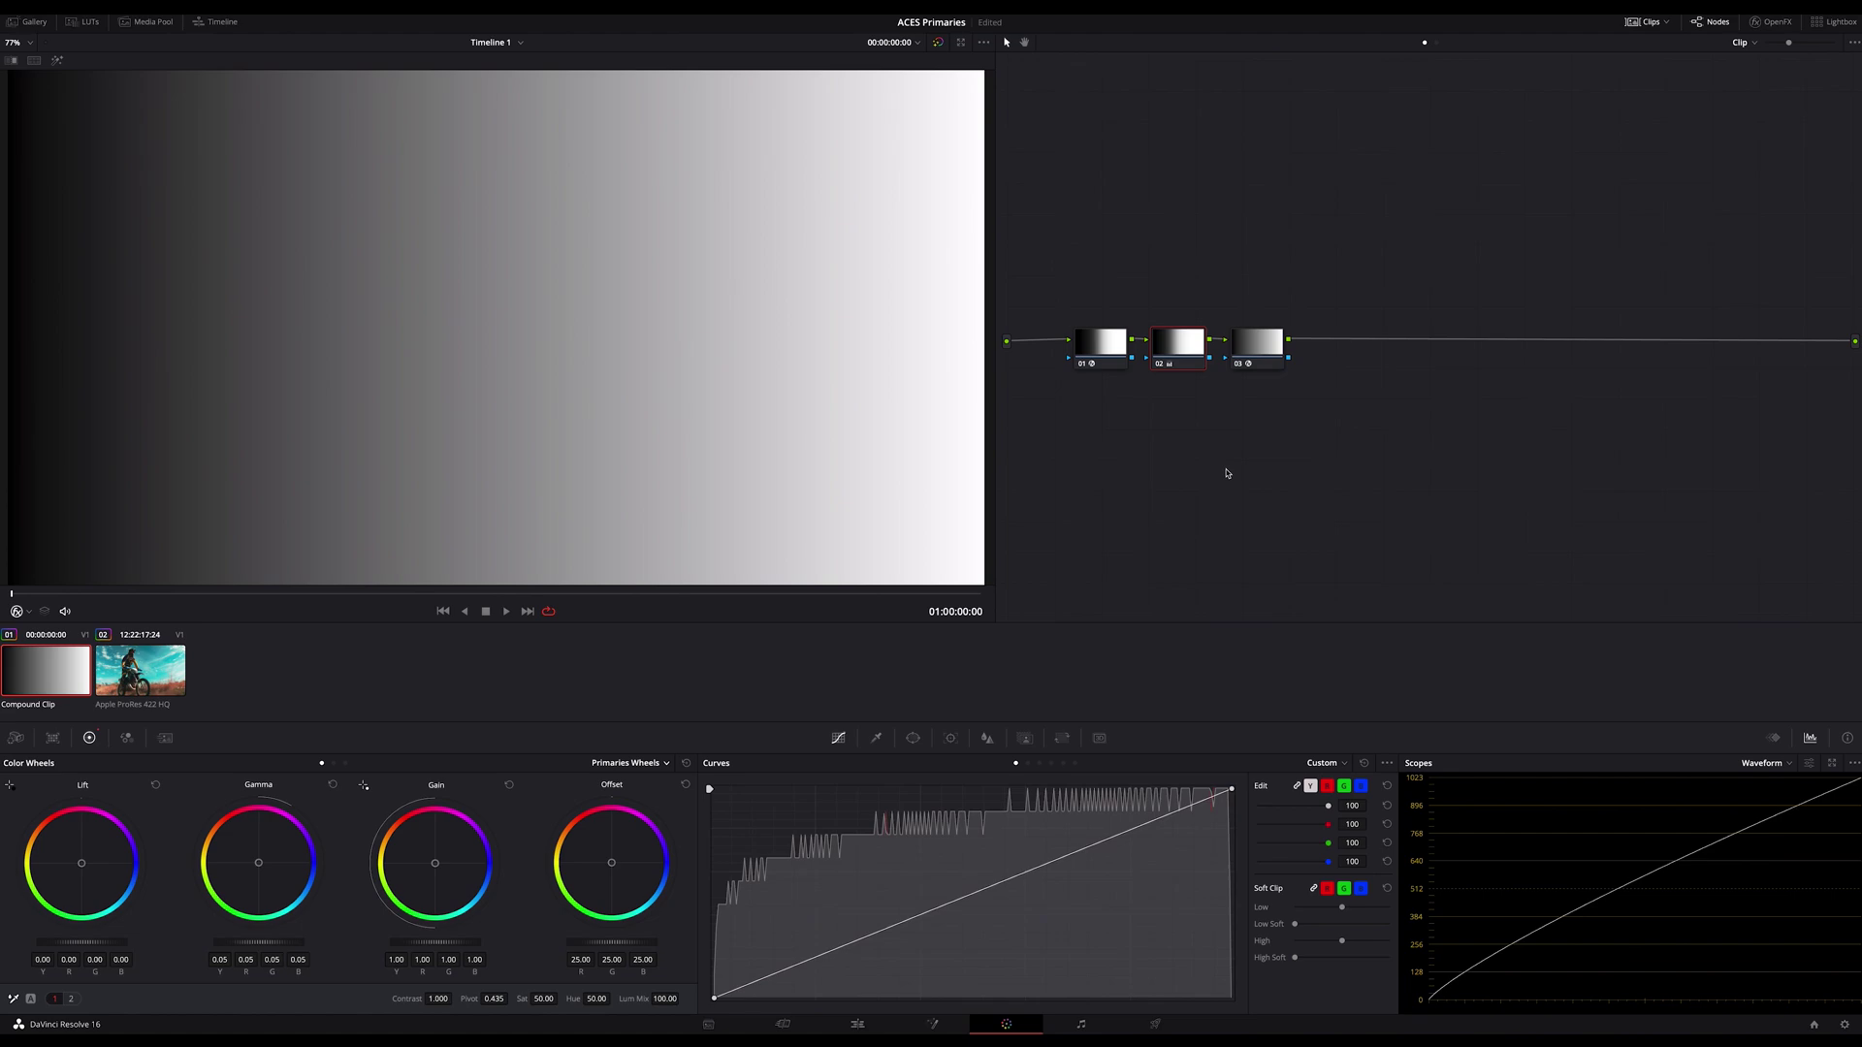
- Add a fourth serial node after node 03 and move it right
{"action": "left_click", "coordinate": [1259, 356]}
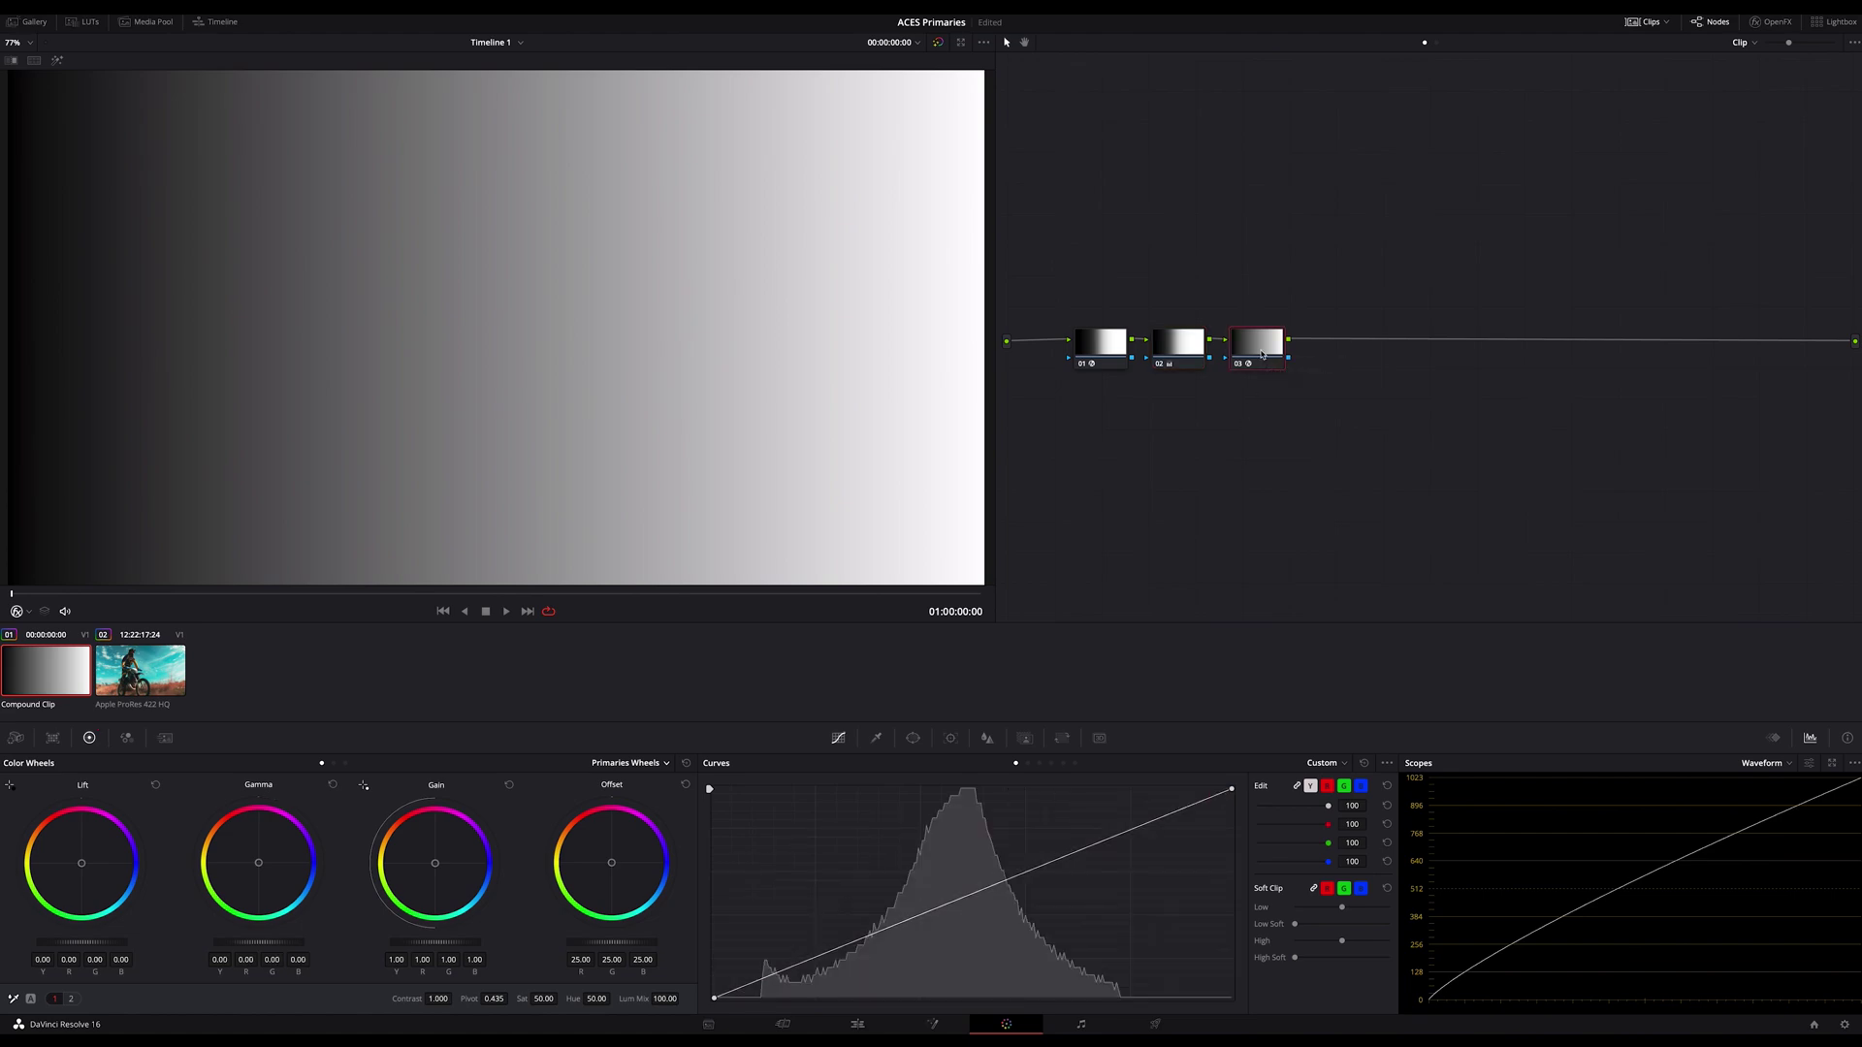
{"action": "key", "text": "alt+s"}
{"action": "left_click_drag", "start_coordinate": [1339, 351], "coordinate": [1392, 351]}
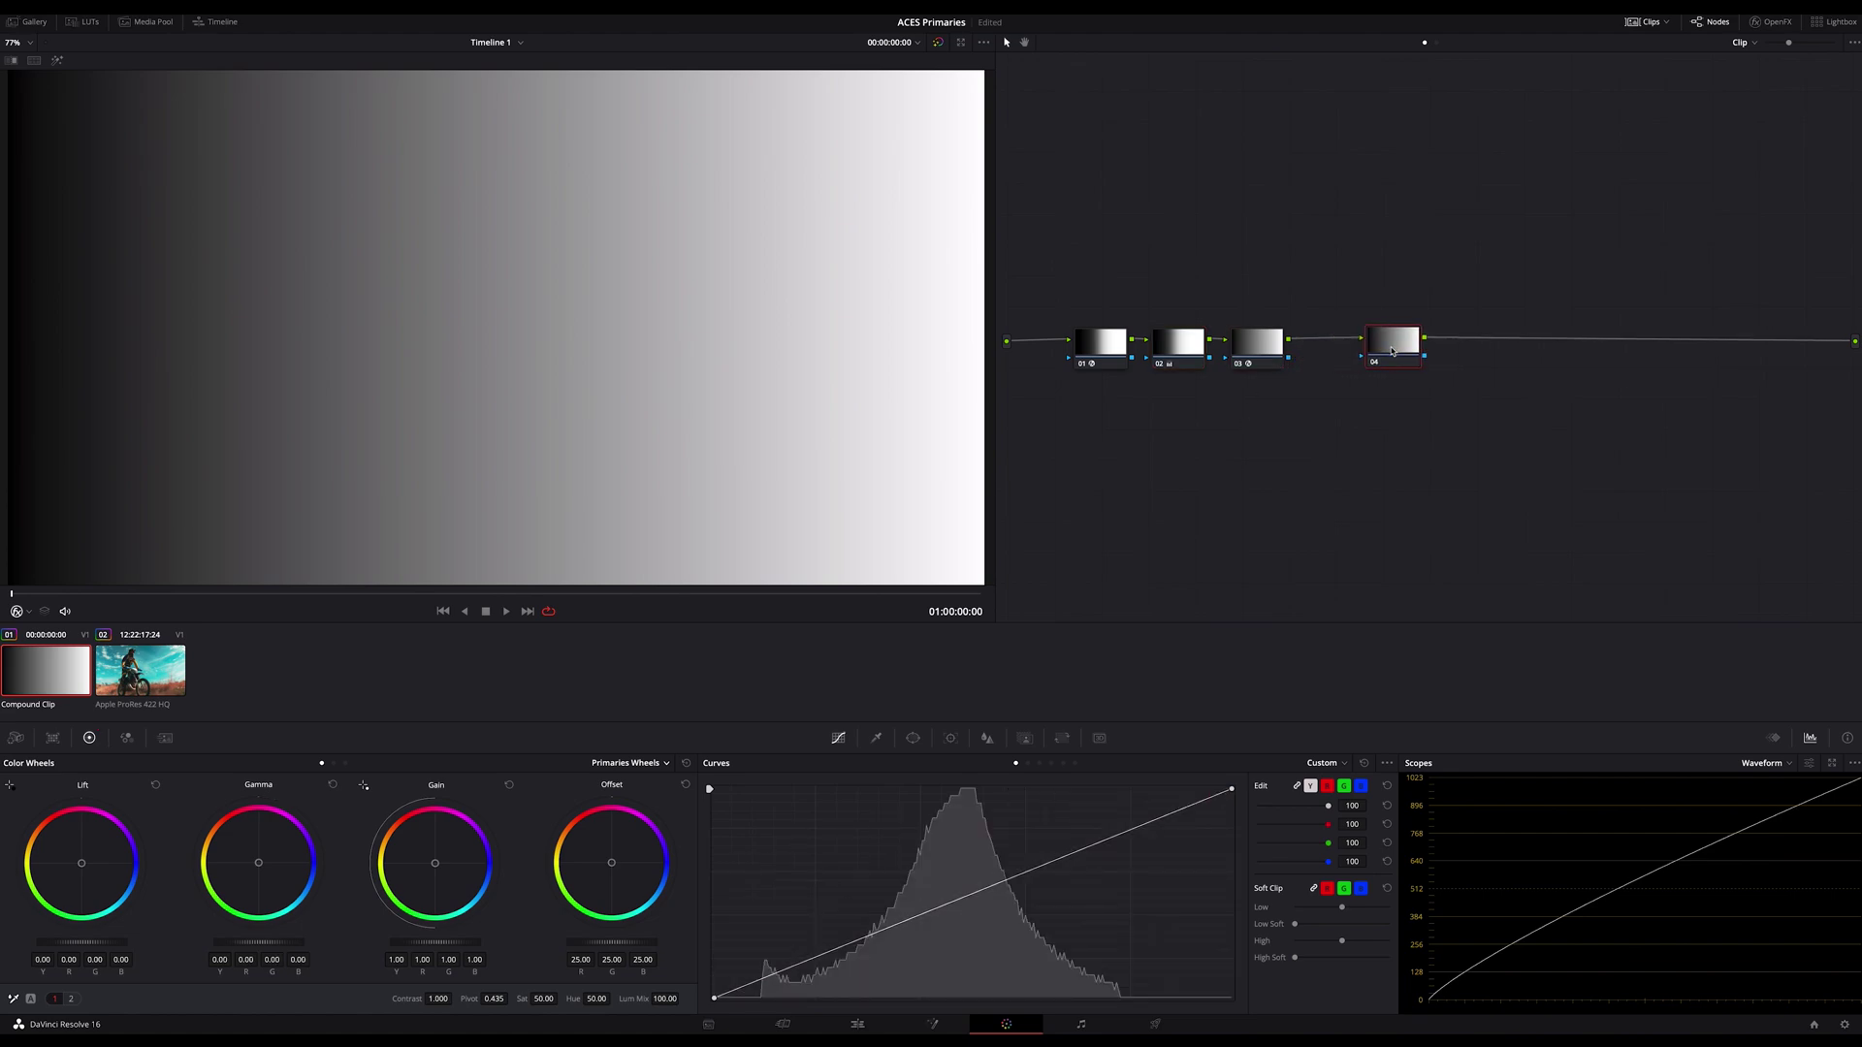
- Switch to Log wheels, raise shadows and midtones, and pull highlights down slightly
{"action": "left_click", "coordinate": [676, 767]}
{"action": "left_click", "coordinate": [640, 808]}
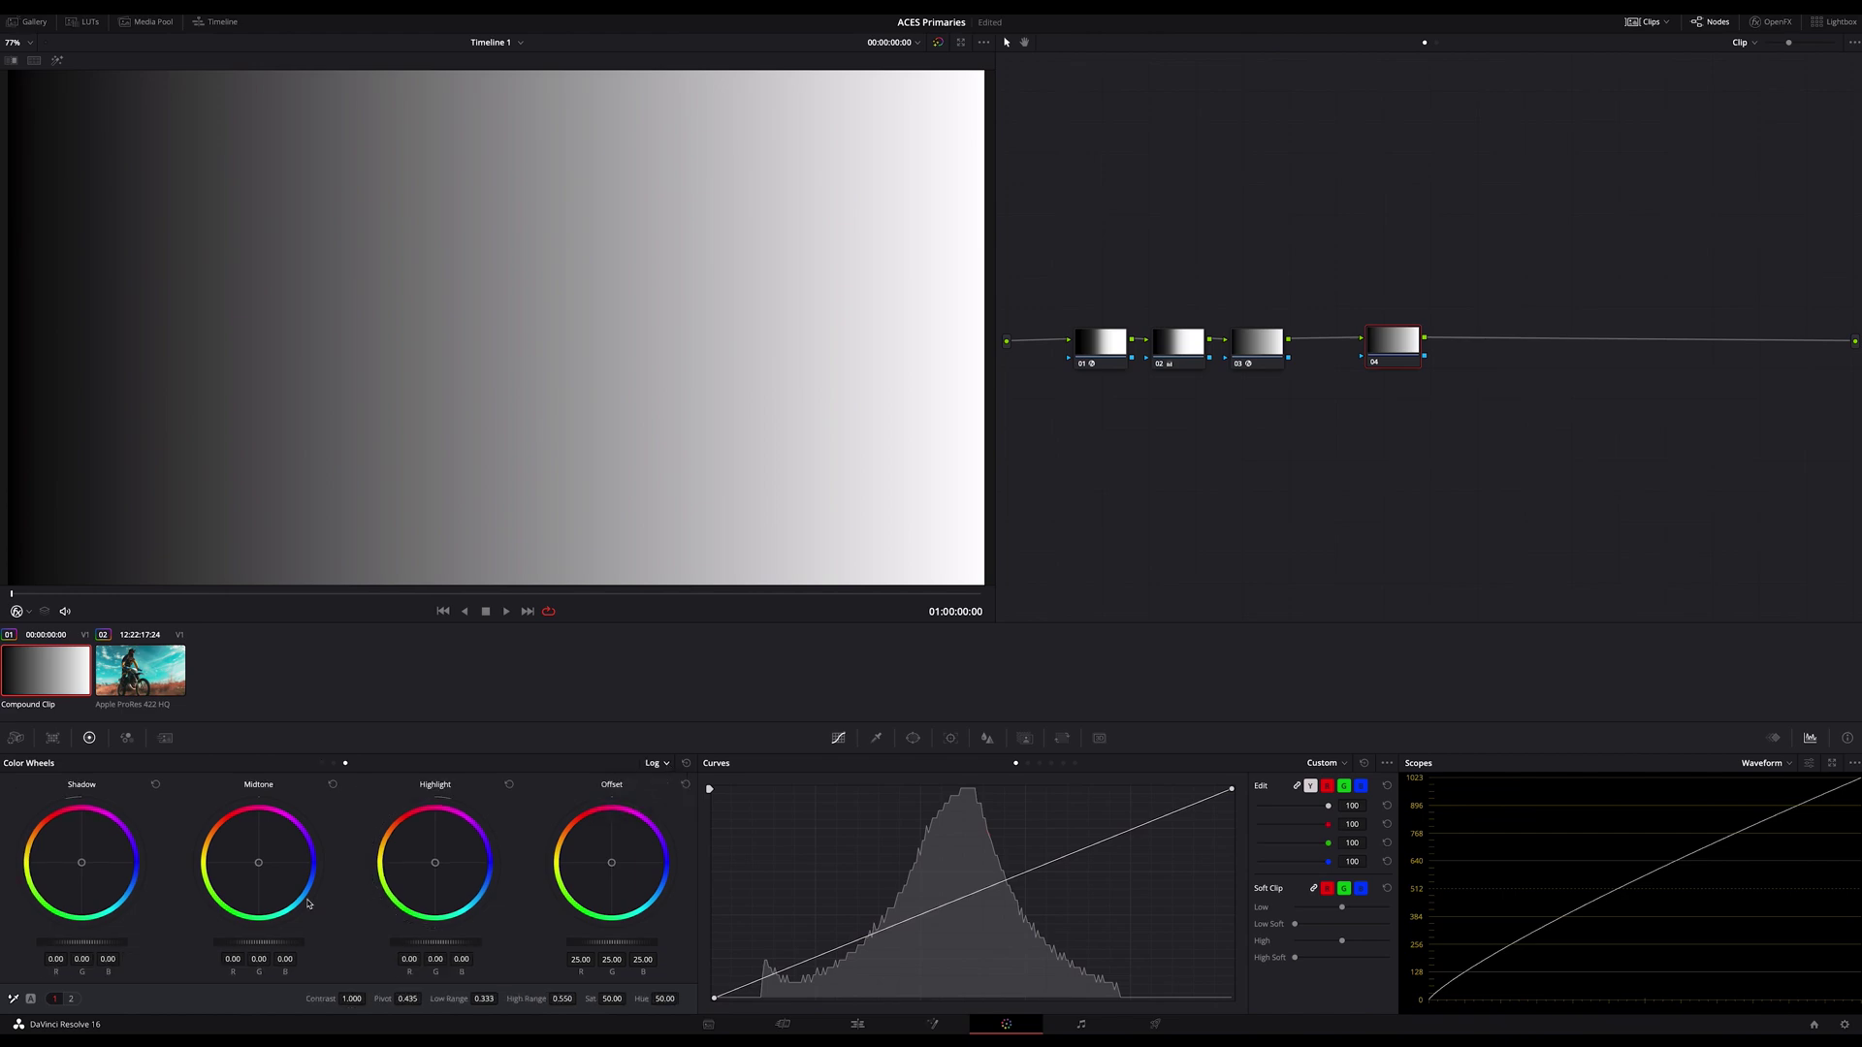
{"action": "left_click_drag", "start_coordinate": [82, 942], "coordinate": [93, 941]}
{"action": "left_click_drag", "start_coordinate": [280, 948], "coordinate": [320, 948]}
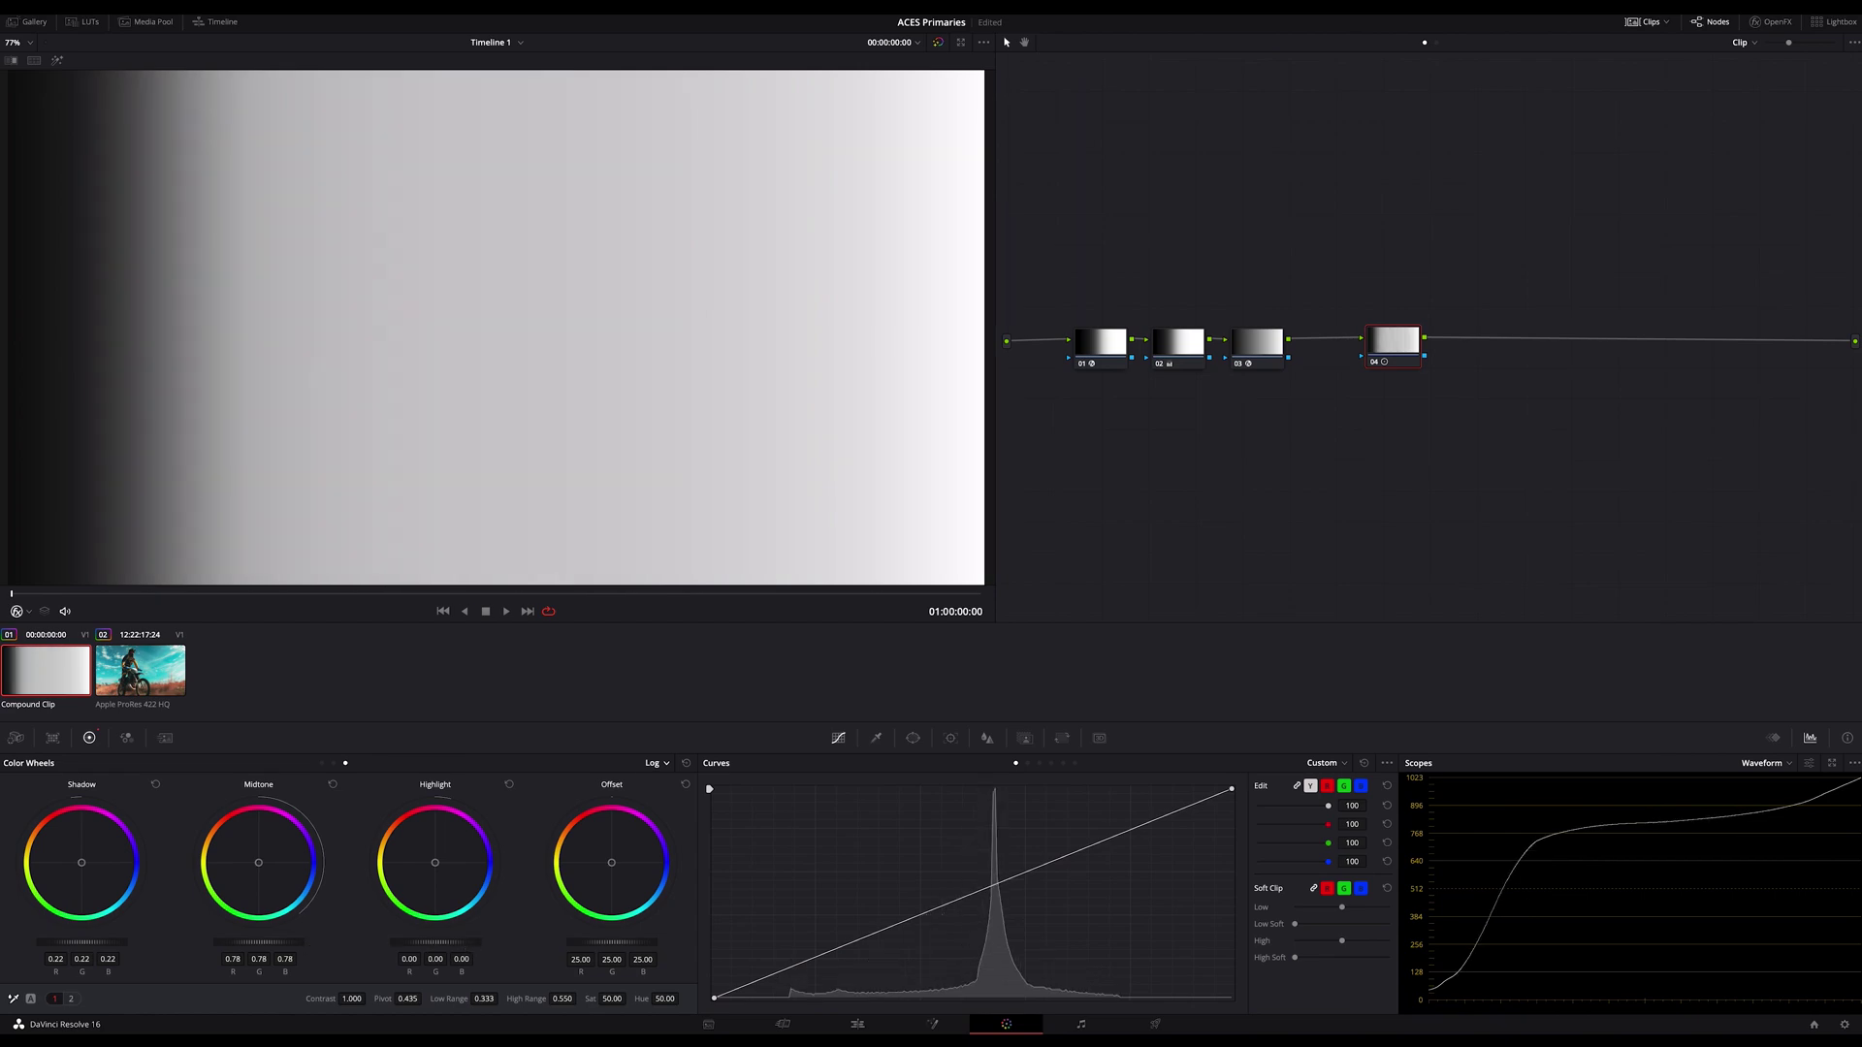
{"action": "left_click_drag", "start_coordinate": [427, 947], "coordinate": [412, 948]}
{"action": "left_click", "coordinate": [173, 668]}
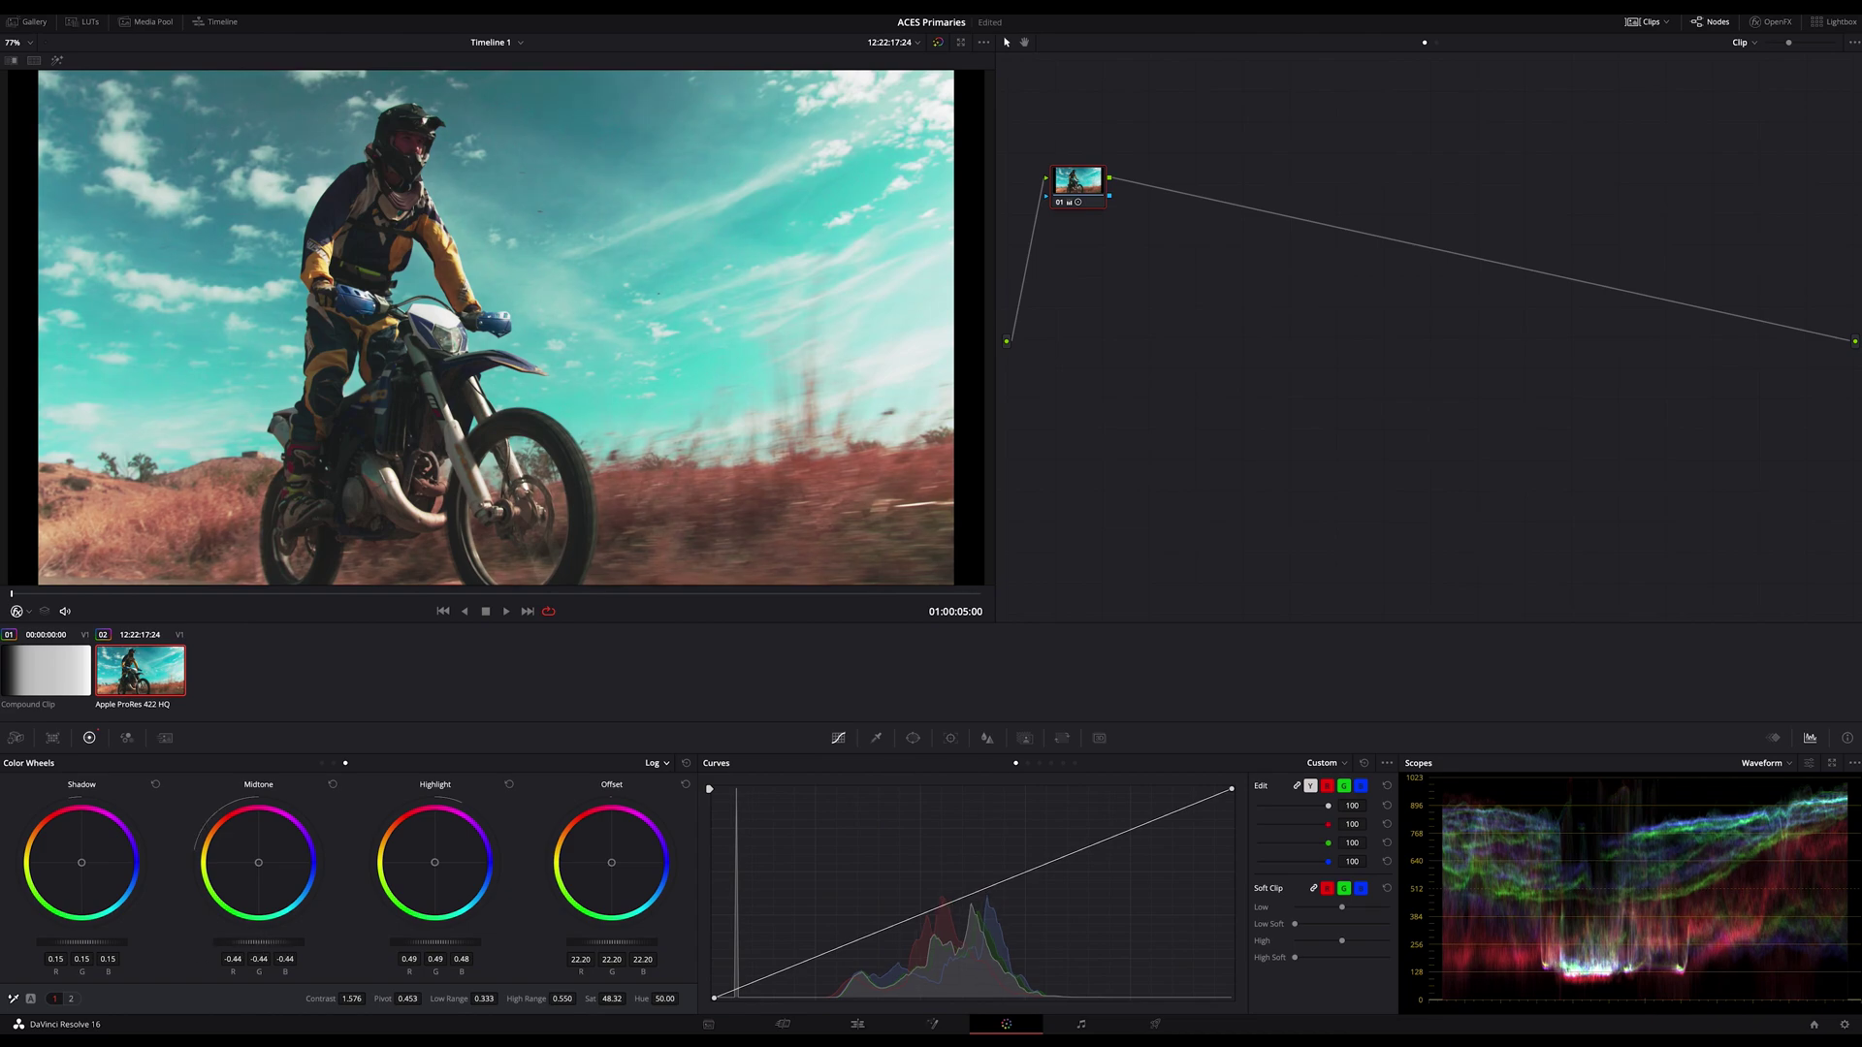
- Ease the motocross midtones to -0.07 and trim highlights to about 0.43
{"action": "mouse_move", "coordinate": [258, 942]}
{"action": "left_mouse_down"}
{"action": "mouse_move", "coordinate": [228, 941]}
{"action": "mouse_move", "coordinate": [281, 942]}
{"action": "left_mouse_up"}
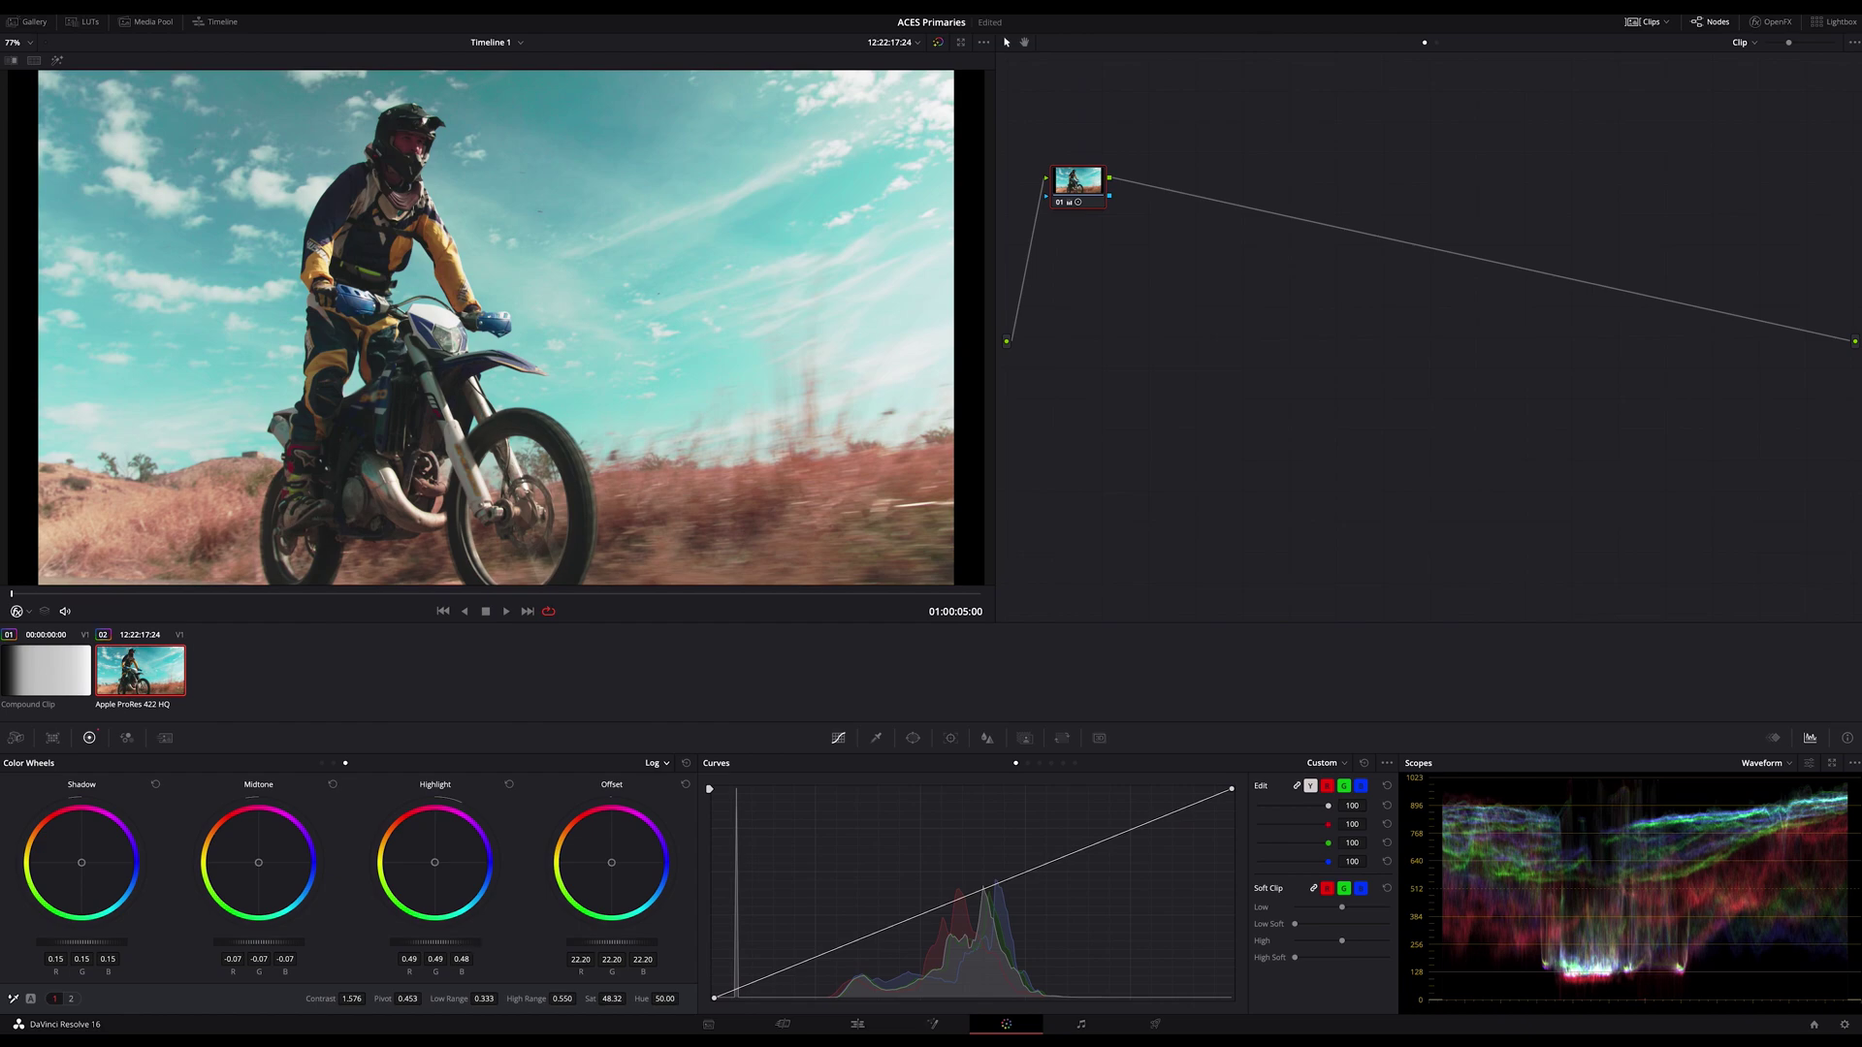
{"action": "left_click_drag", "start_coordinate": [436, 941], "coordinate": [432, 941]}
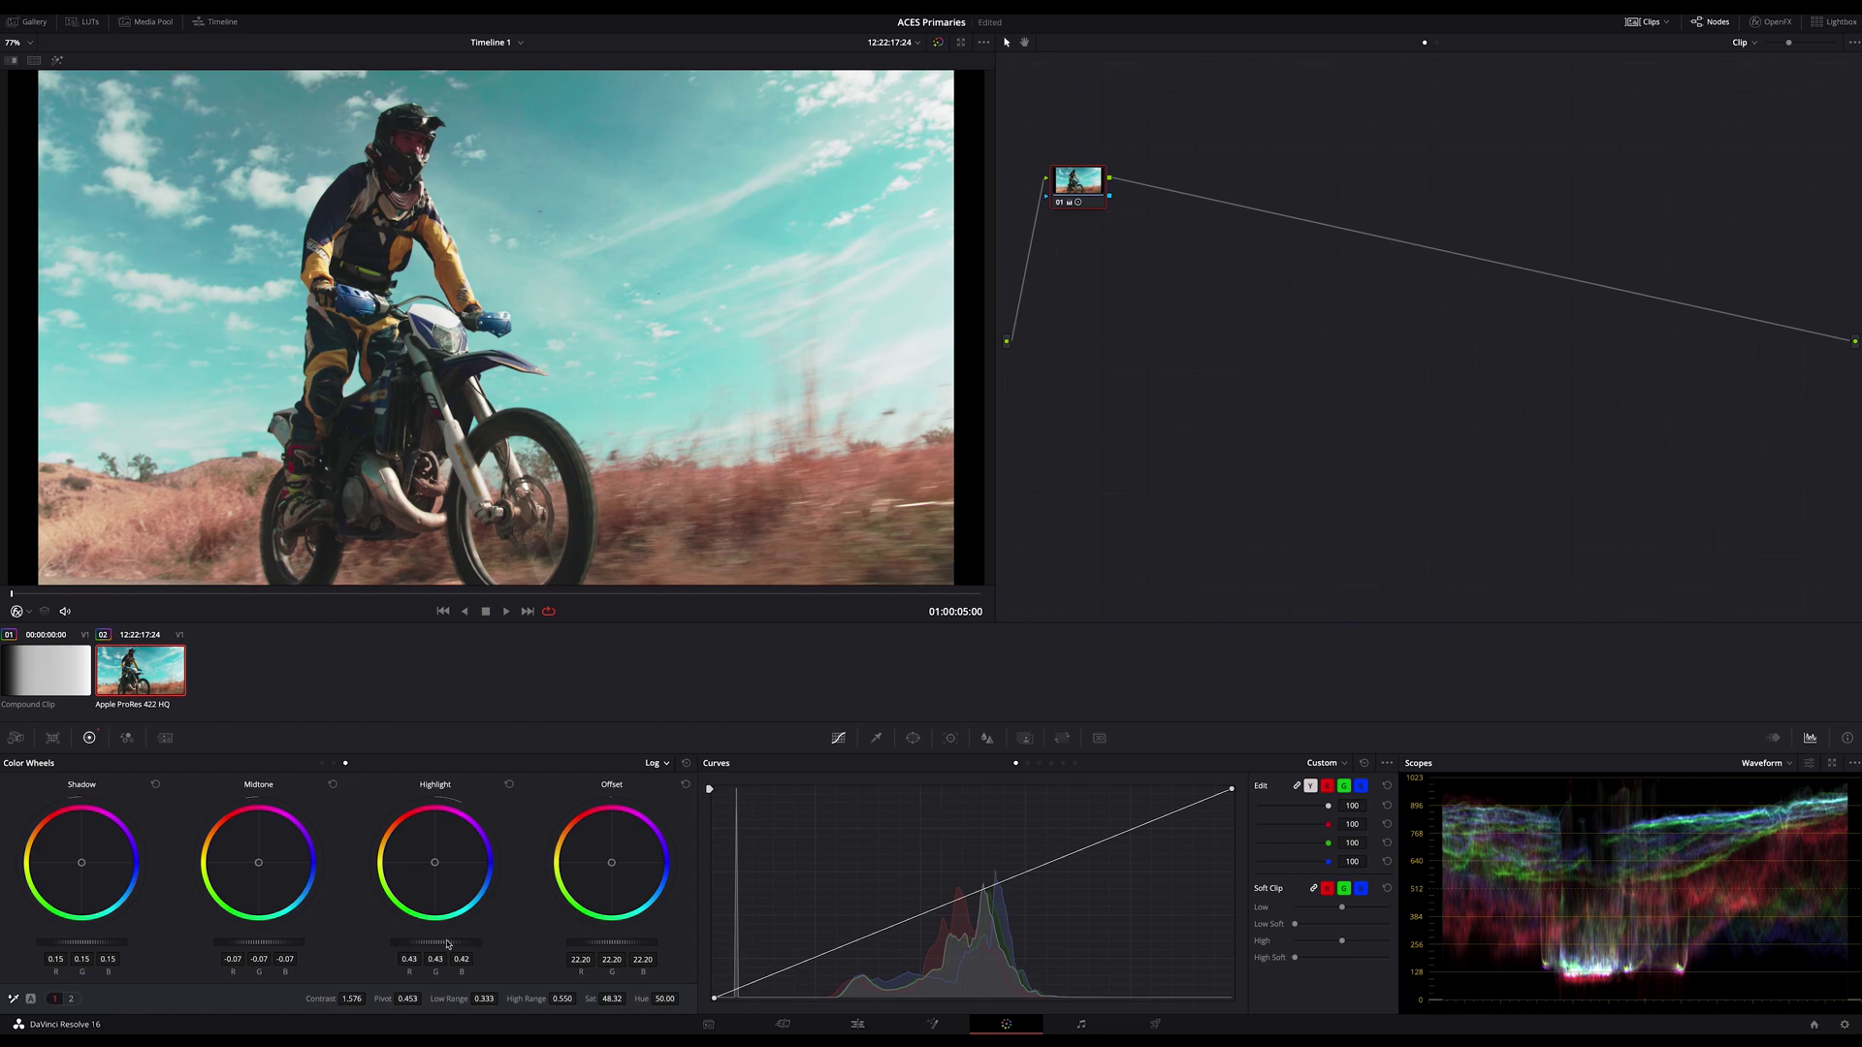